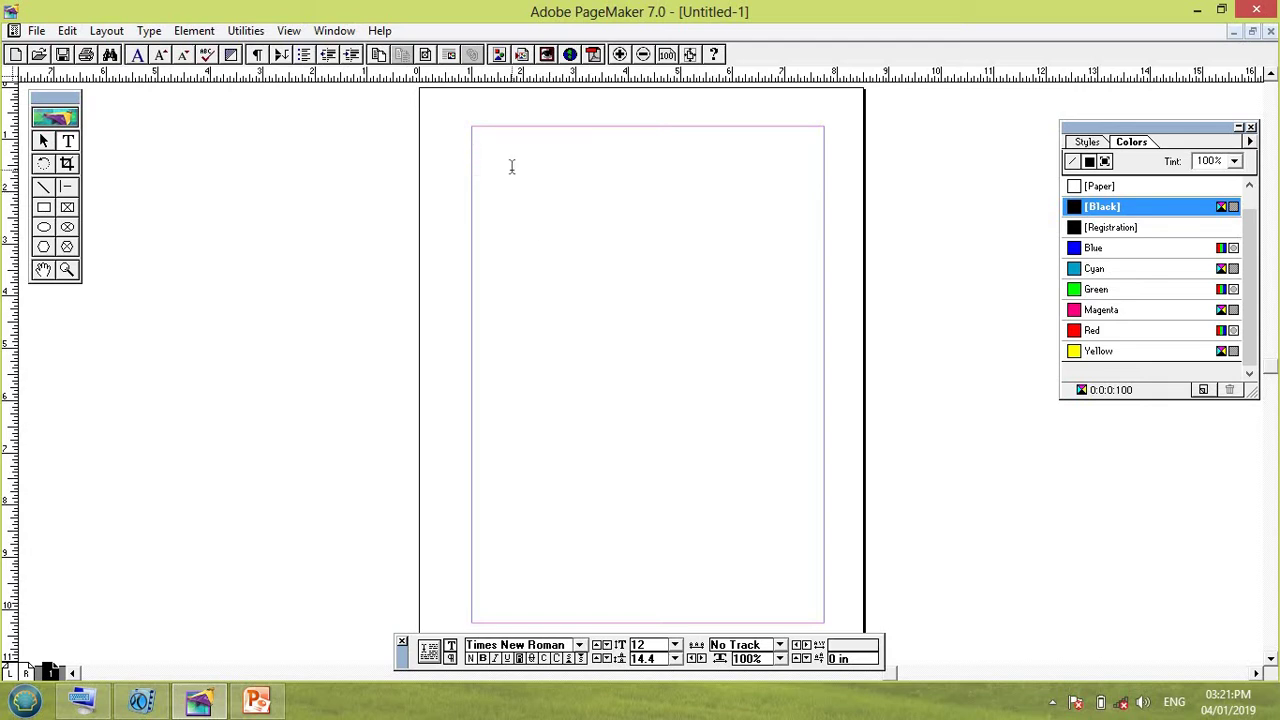
Enter the name as text near the top margin of the page and set its font size to 23.
type("Sumit Sts")
key("ctrl+a")
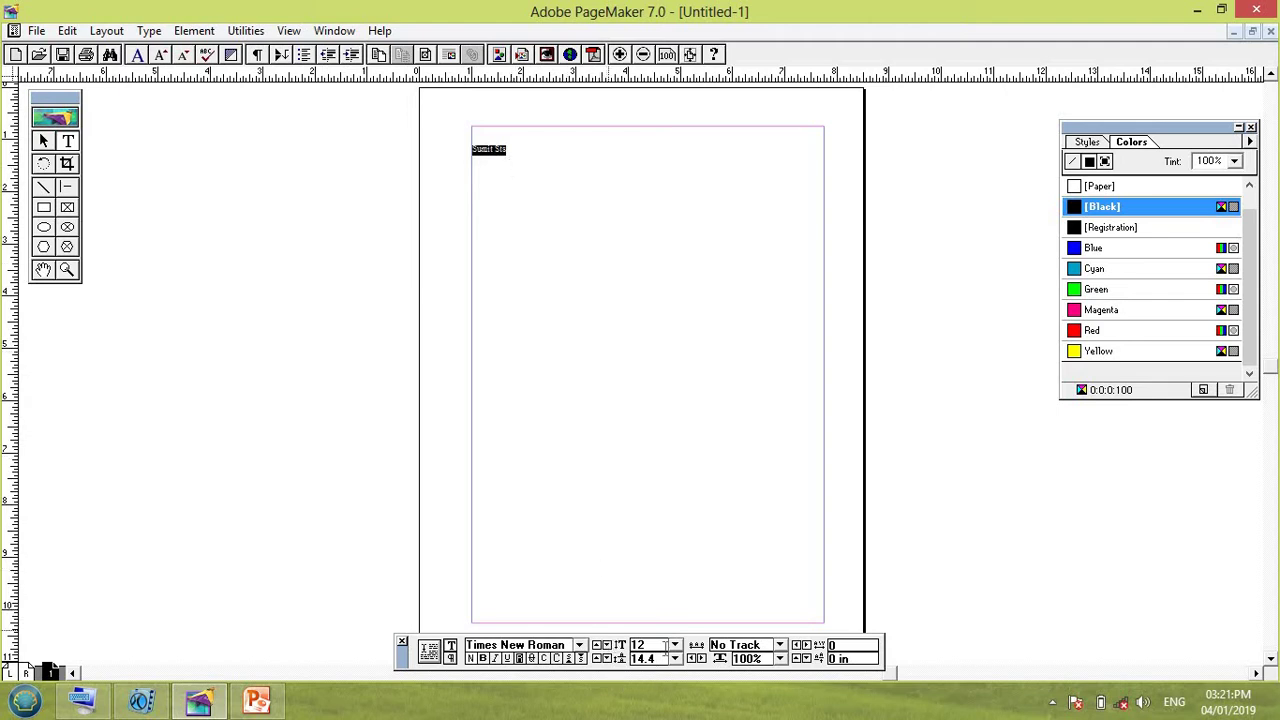
left_click(668, 648)
double_click(655, 646)
type("2")
key("Return")
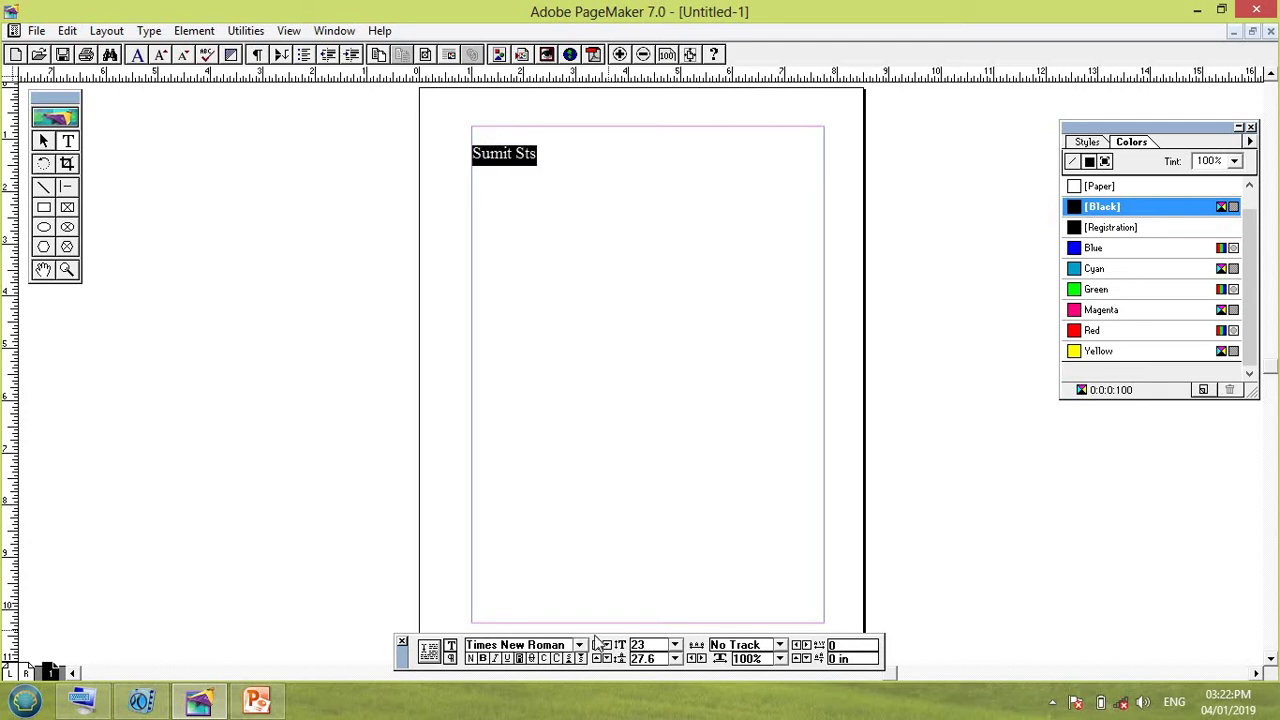
Narrow the name text block to about 1.3 in wide and move it into the upper-left corner of the page margins.
left_click(43, 142)
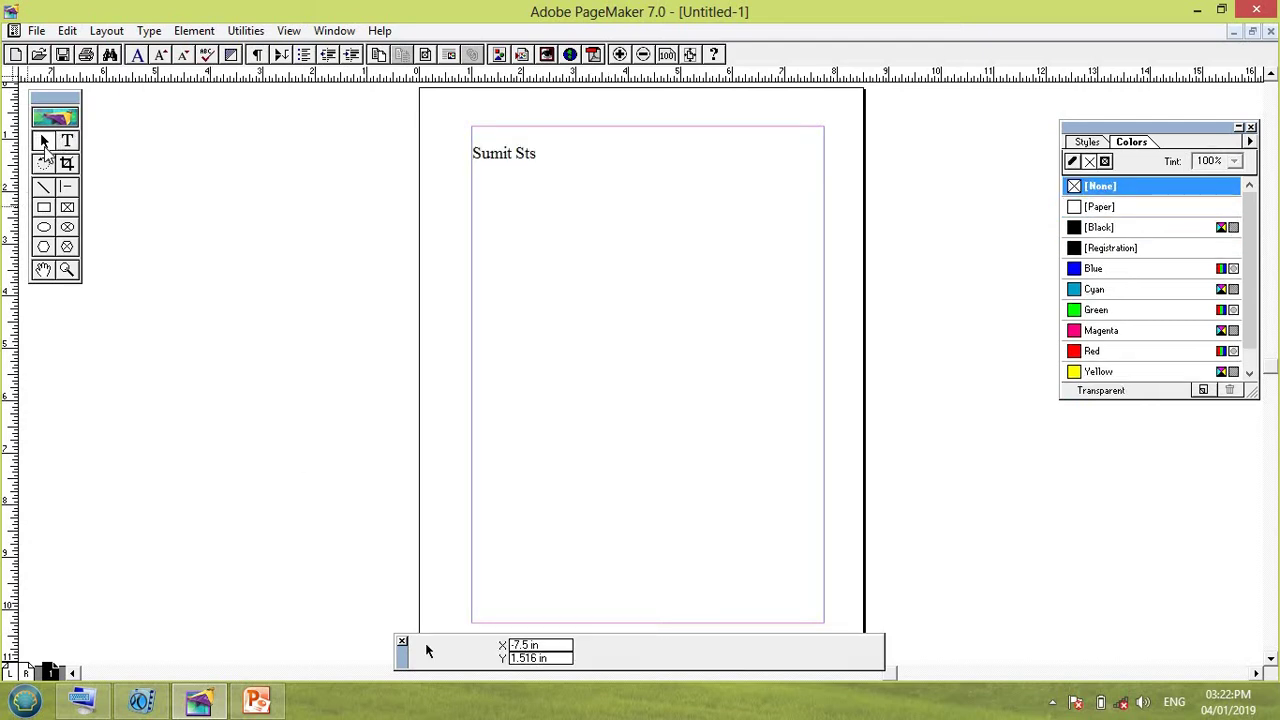
left_click(497, 160)
left_click_drag(498, 153, 539, 145)
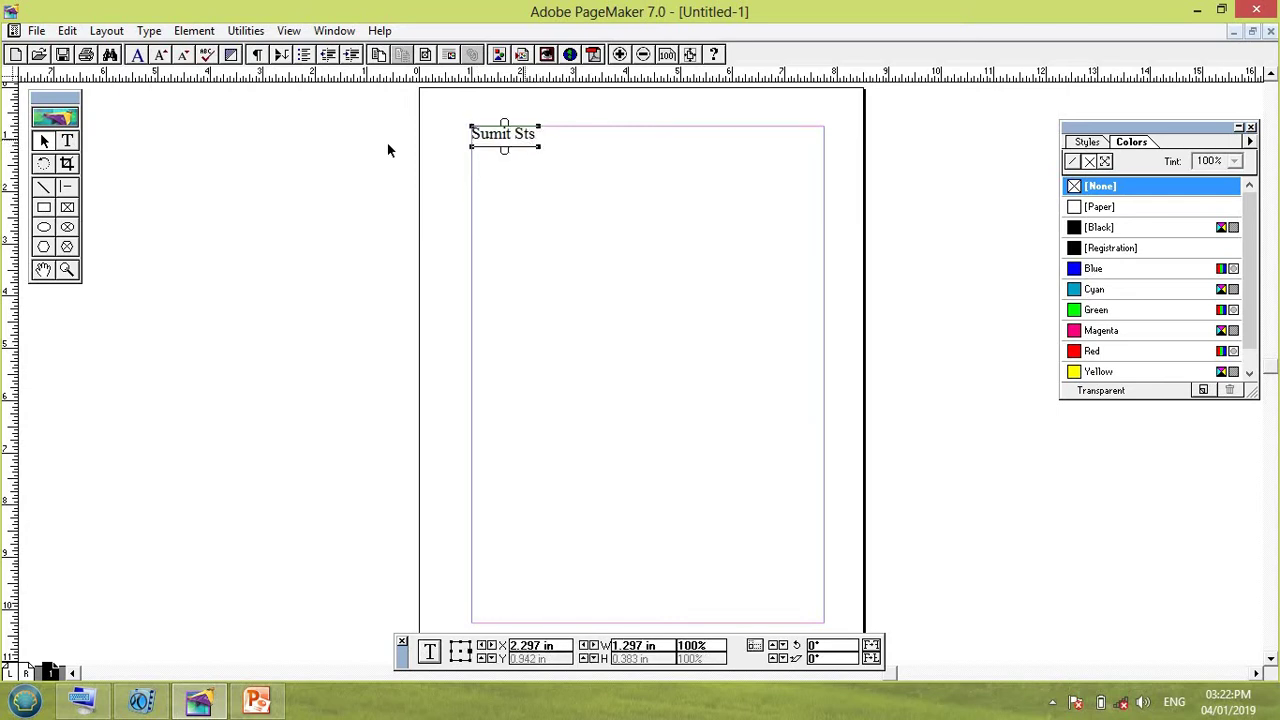
Colour the name text Red.
left_click(67, 141)
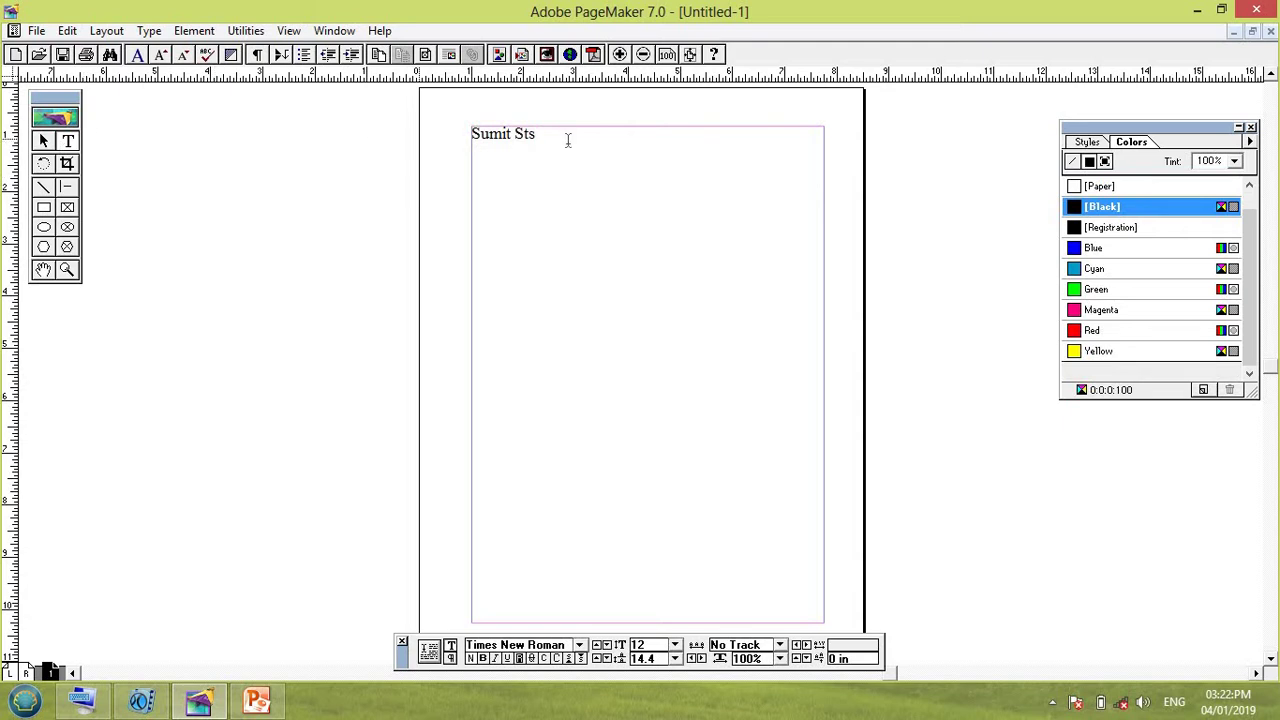
triple_click(479, 137)
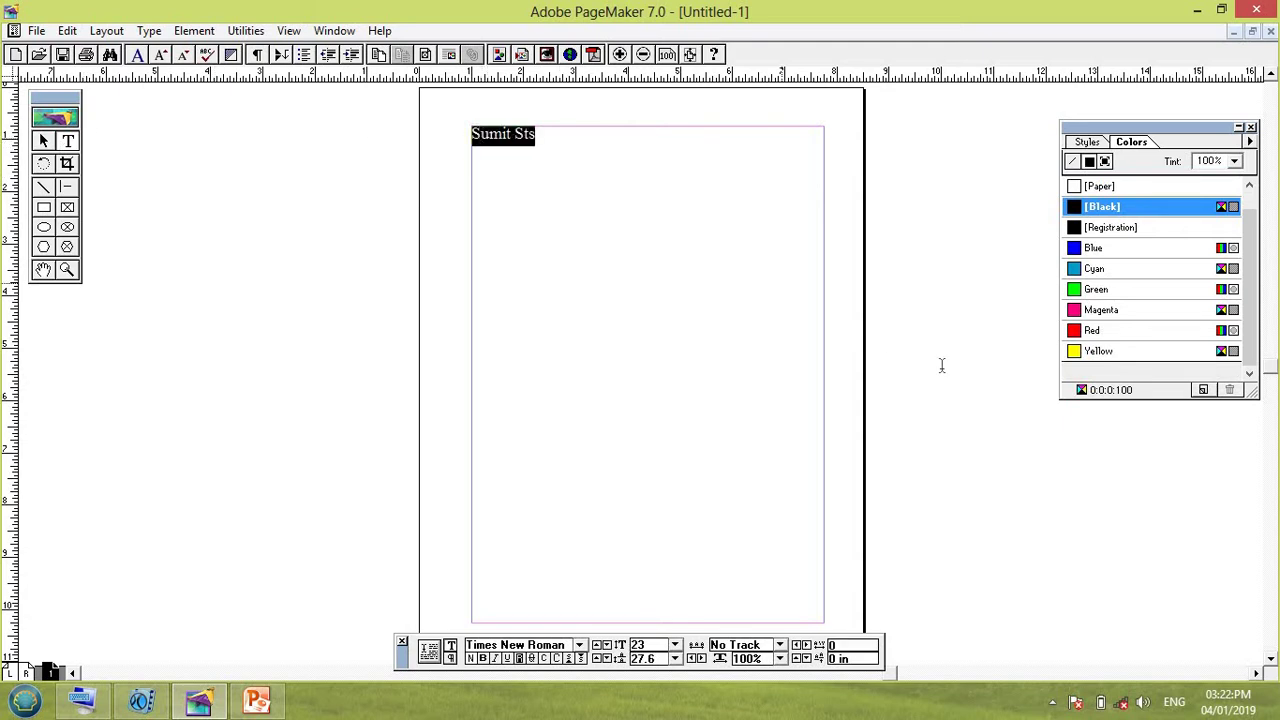
left_click(1103, 333)
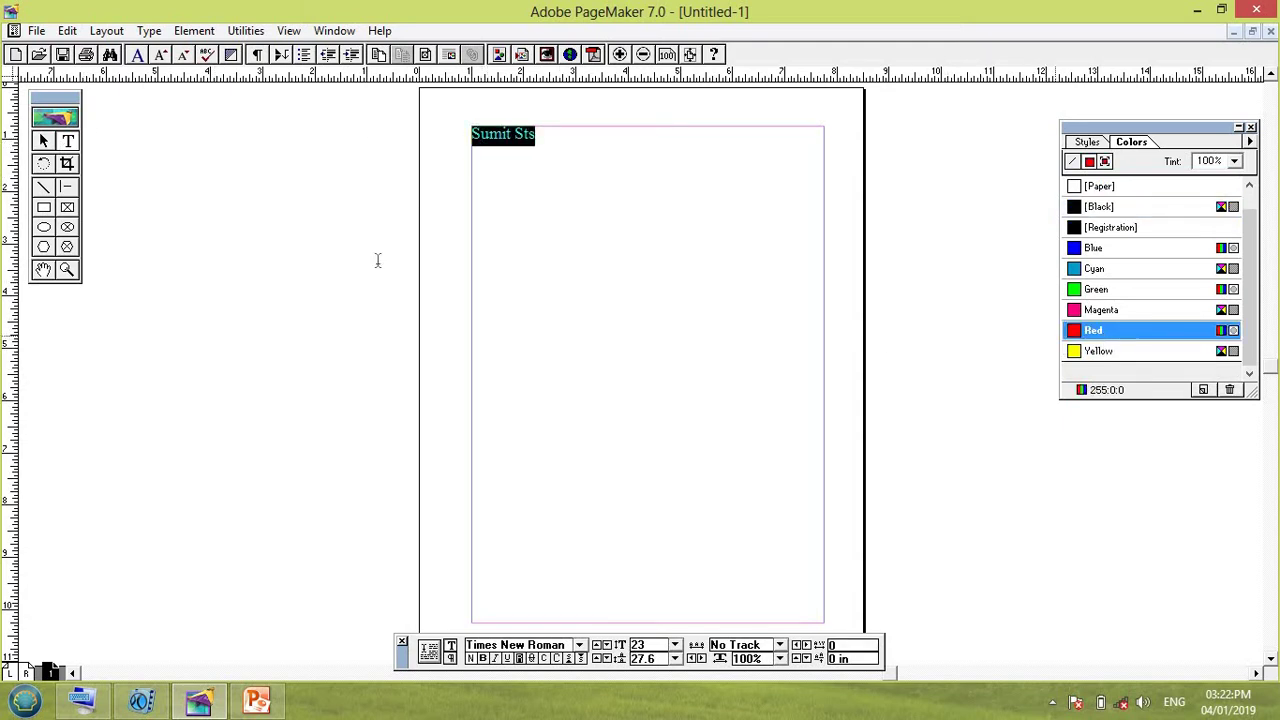
Nudge the red name text block slightly to the right along the top margin.
left_click(43, 141)
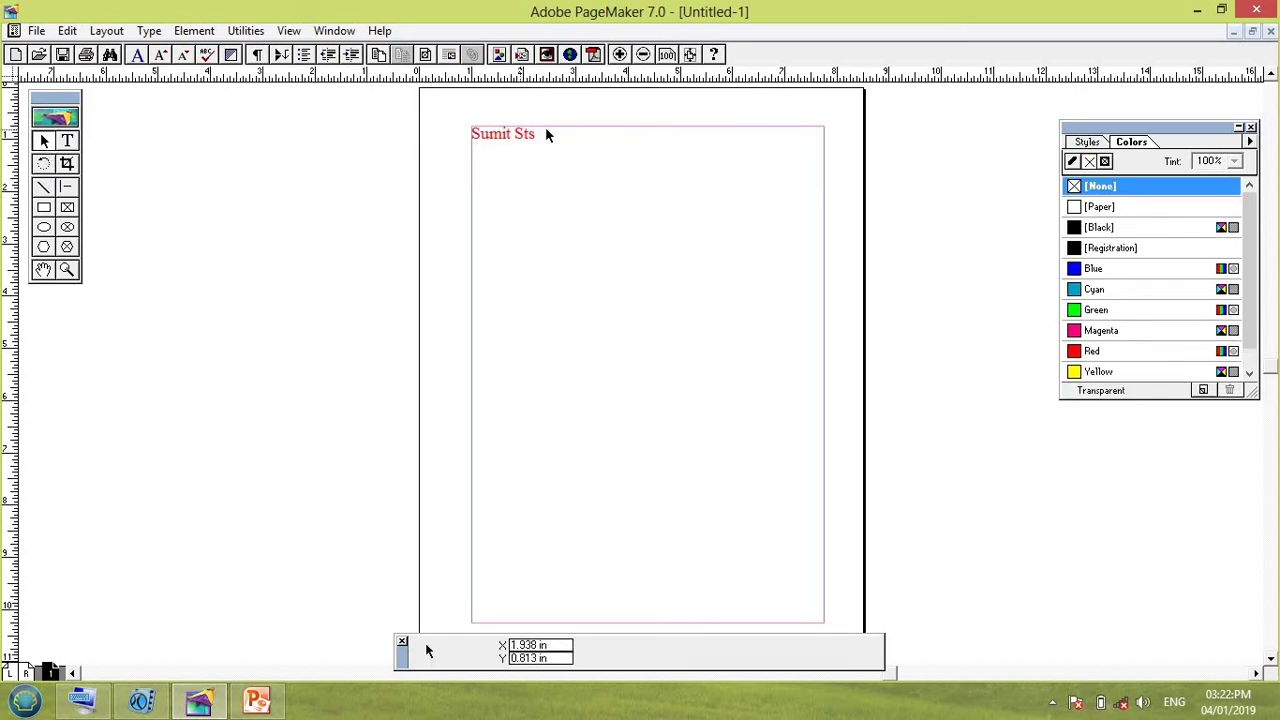
left_click(501, 137)
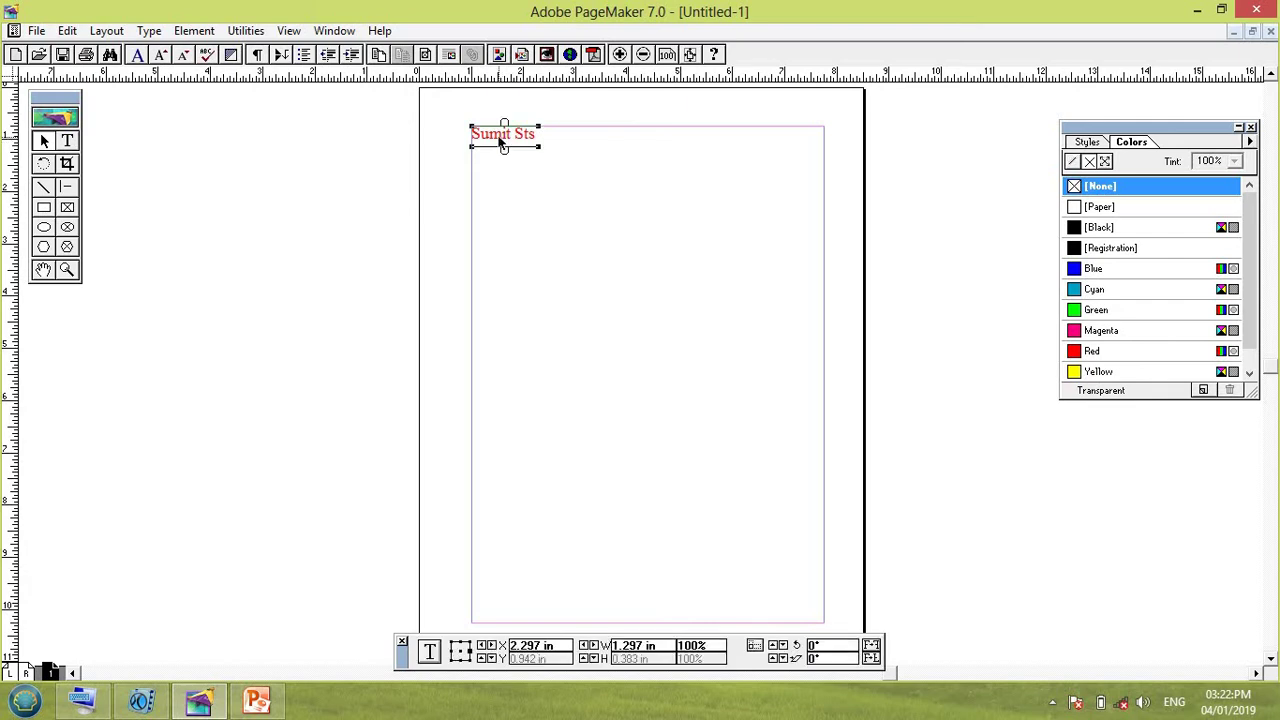
left_click_drag(503, 145, 505, 145)
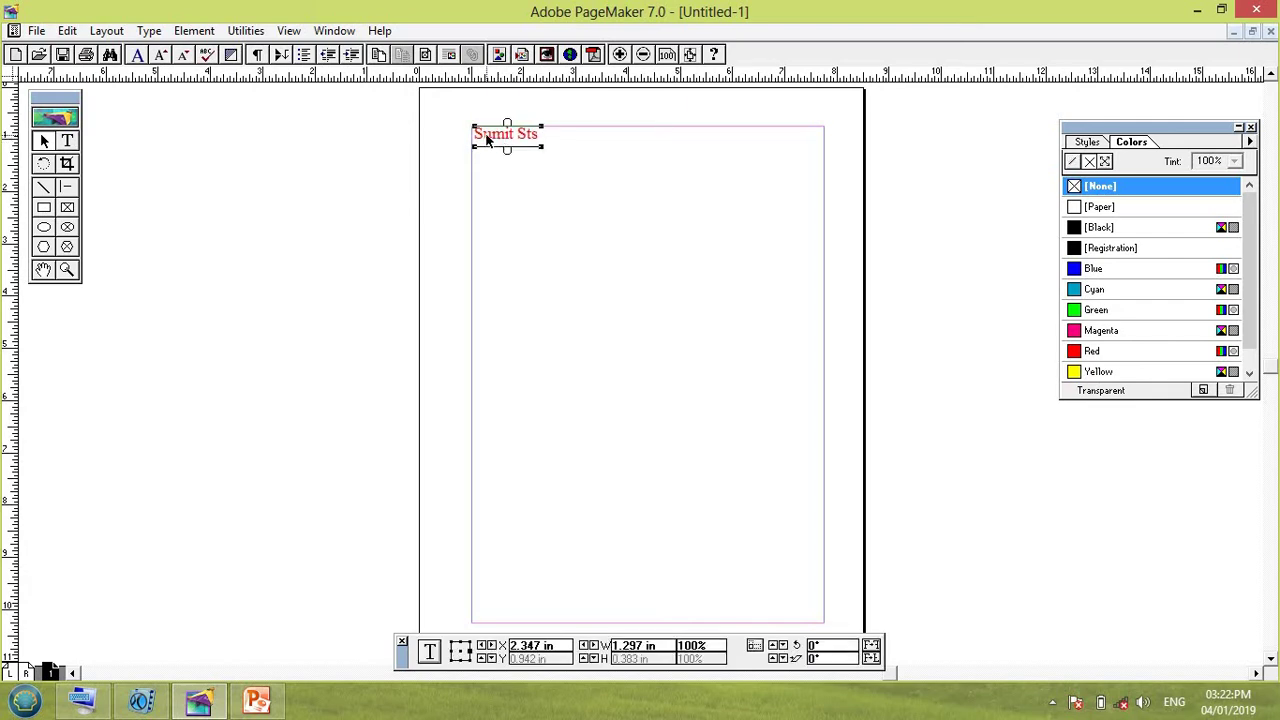
Copy the name text block and paste 4 copies with a 1.3 in horizontal offset and a 0 in vertical offset.
right_click(487, 135)
left_click(533, 170)
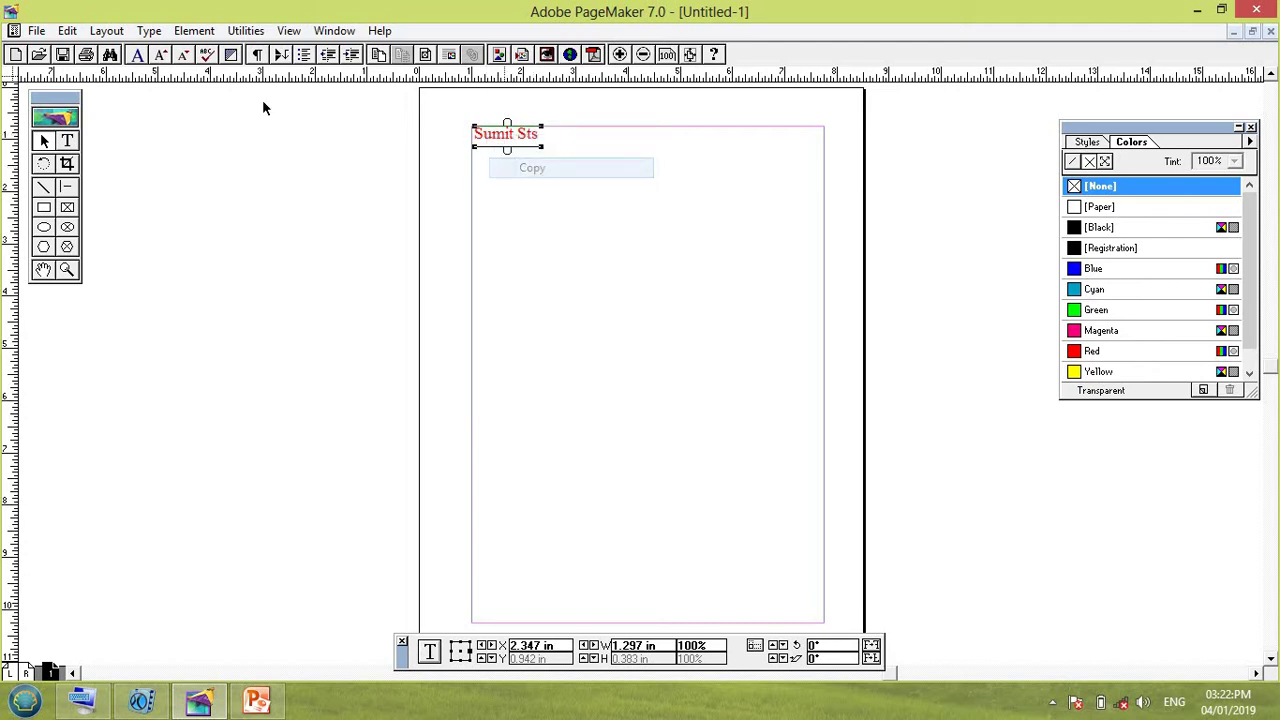
left_click(67, 31)
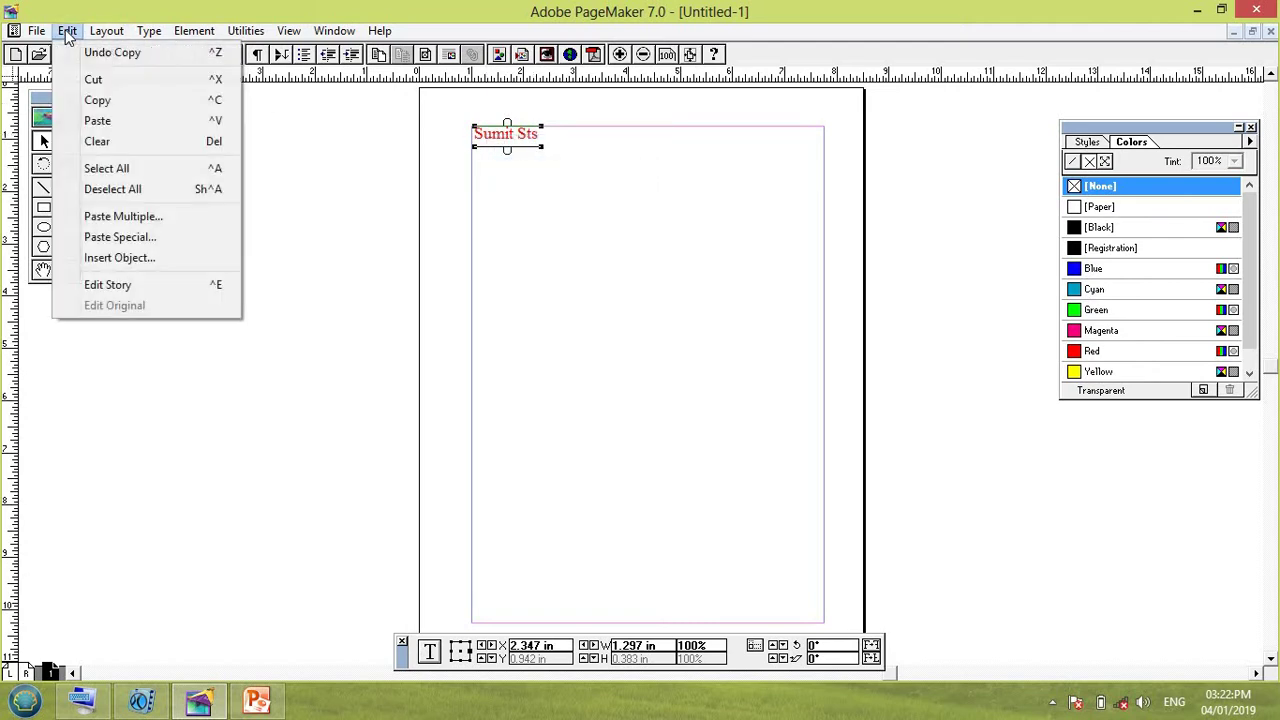
left_click(157, 216)
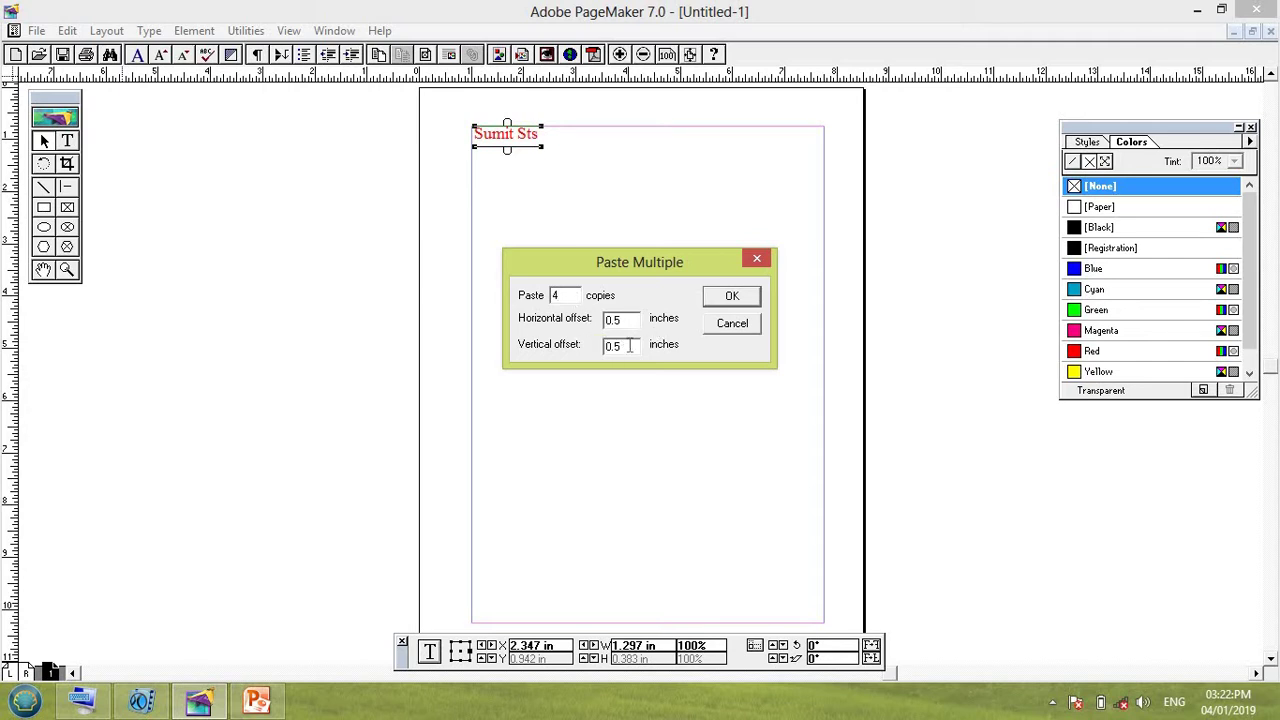
left_click_drag(629, 346, 502, 354)
type("0")
double_click(617, 320)
type("1.3")
left_click(731, 298)
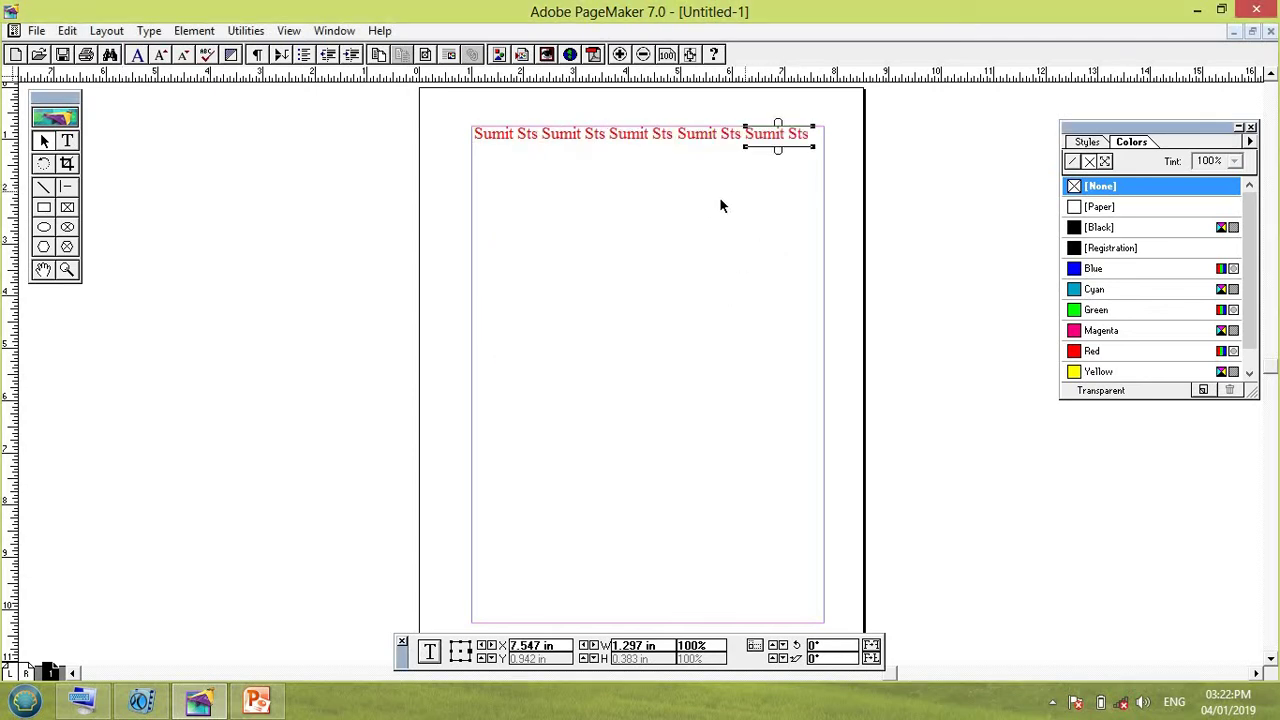
Select all five name text blocks along the top margin and group them.
left_click(505, 134)
left_click(574, 134)
left_click(629, 136)
left_click(719, 136)
left_click(771, 137)
left_click(530, 151)
left_click_drag(455, 116, 827, 182)
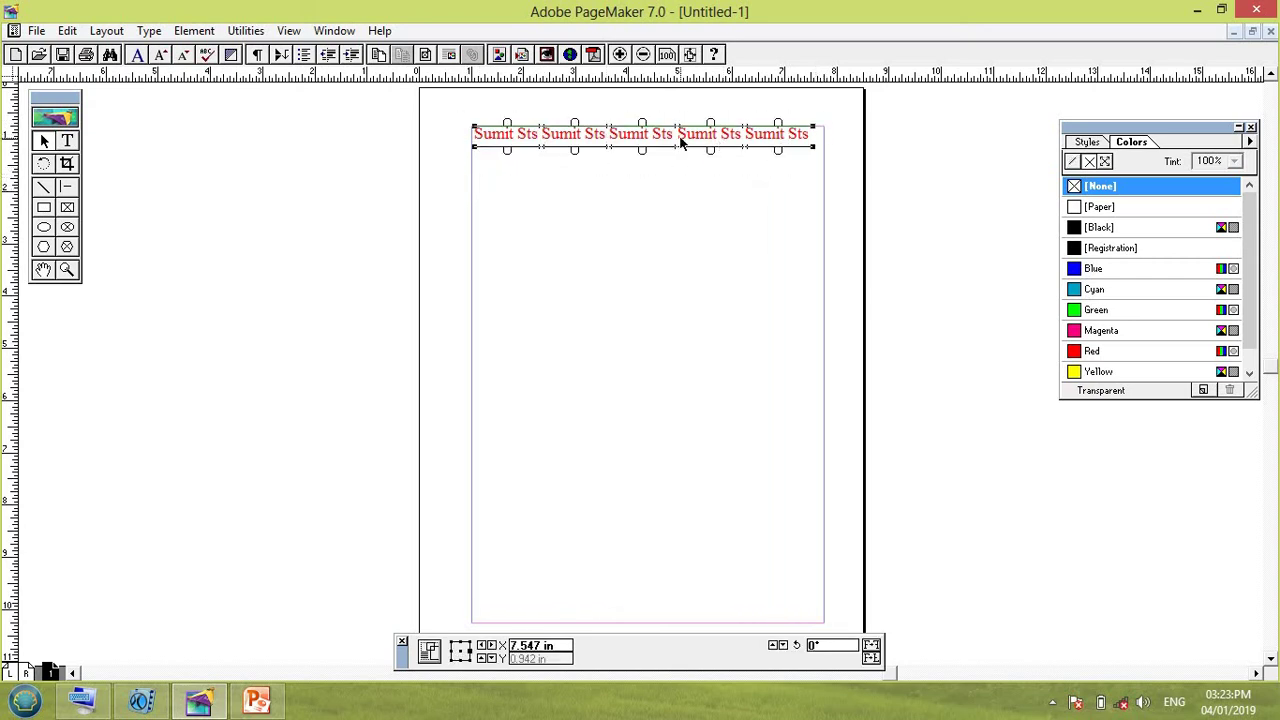
left_click(214, 31)
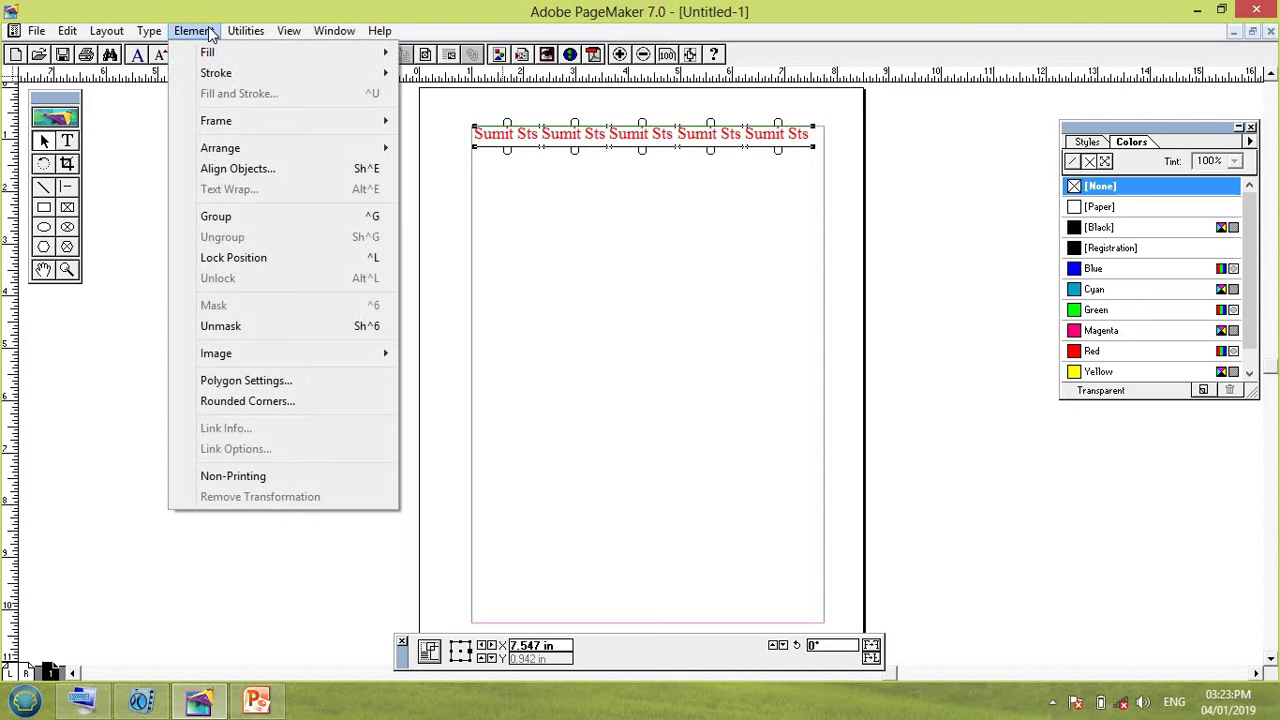
left_click(228, 217)
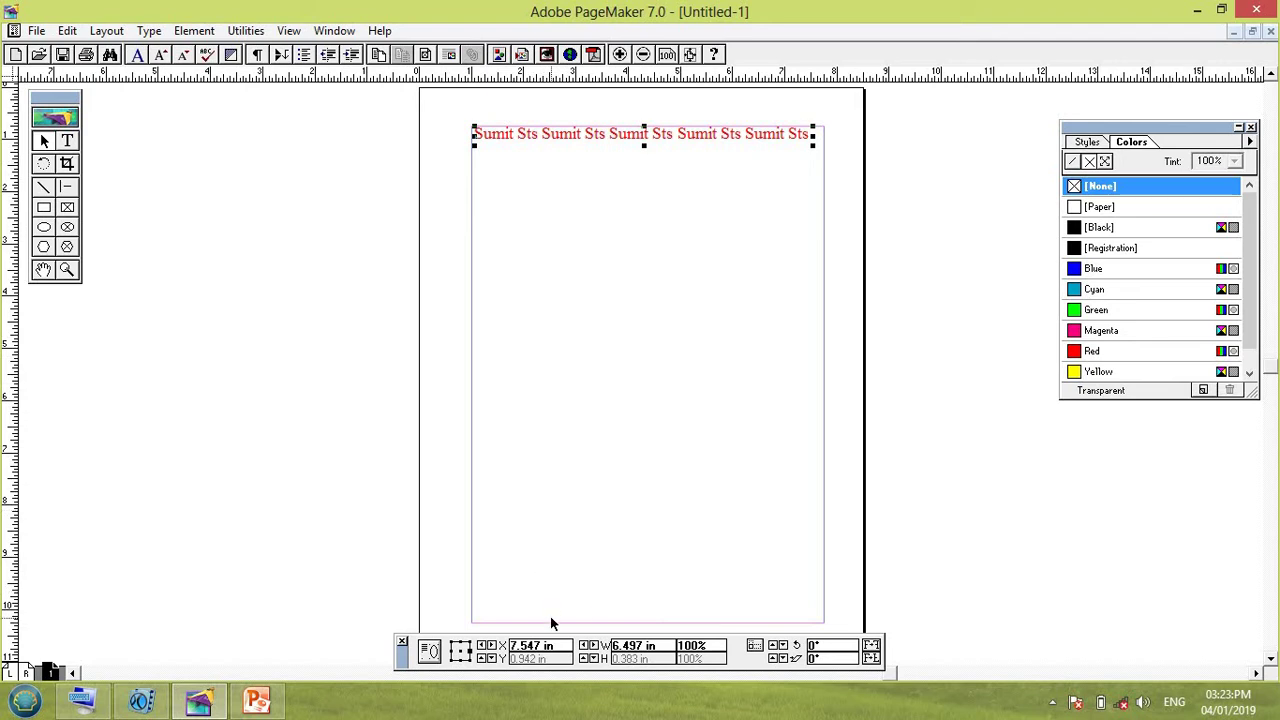
Duplicate the grouped top row and place the copy along the bottom margin of the page.
right_click(547, 140)
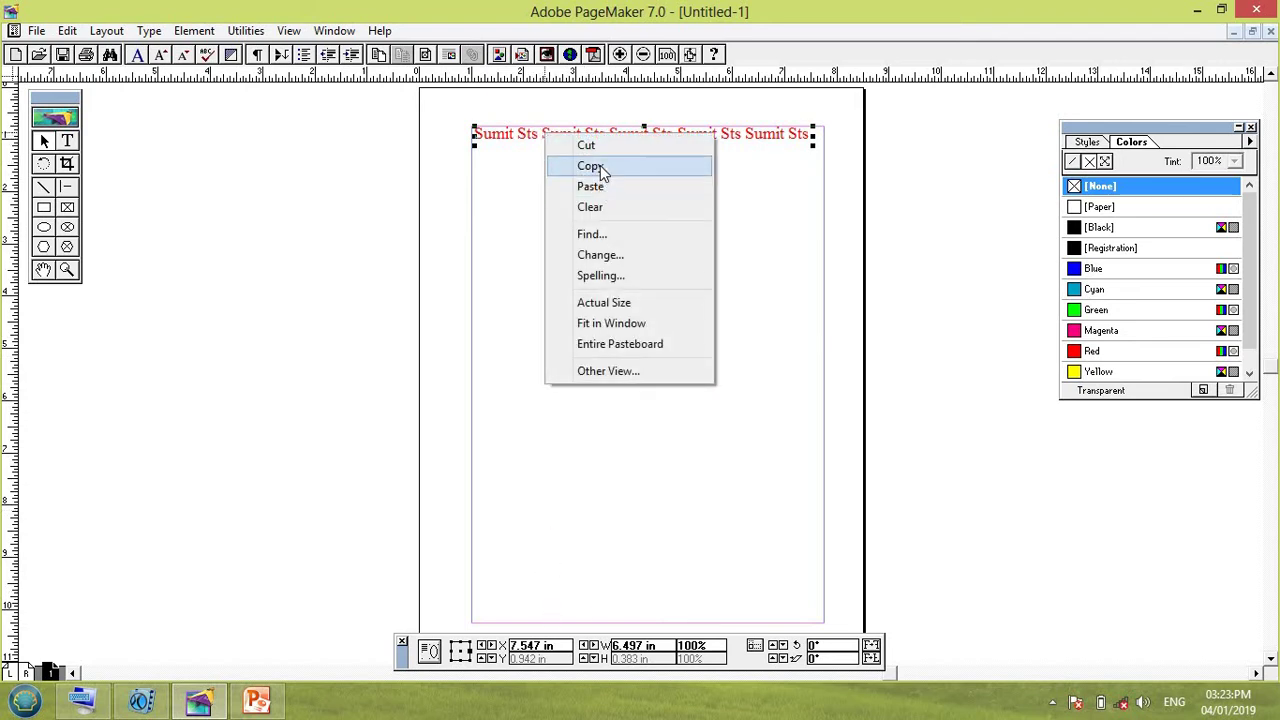
left_click(584, 165)
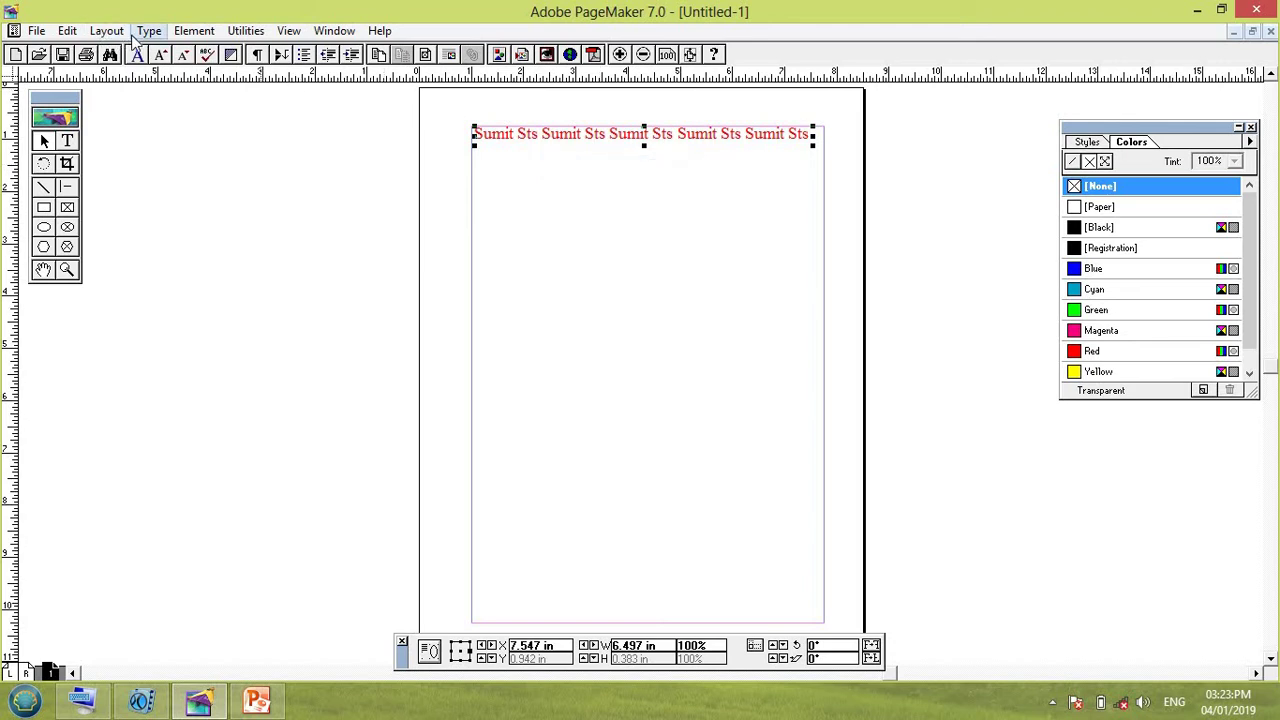
right_click(569, 196)
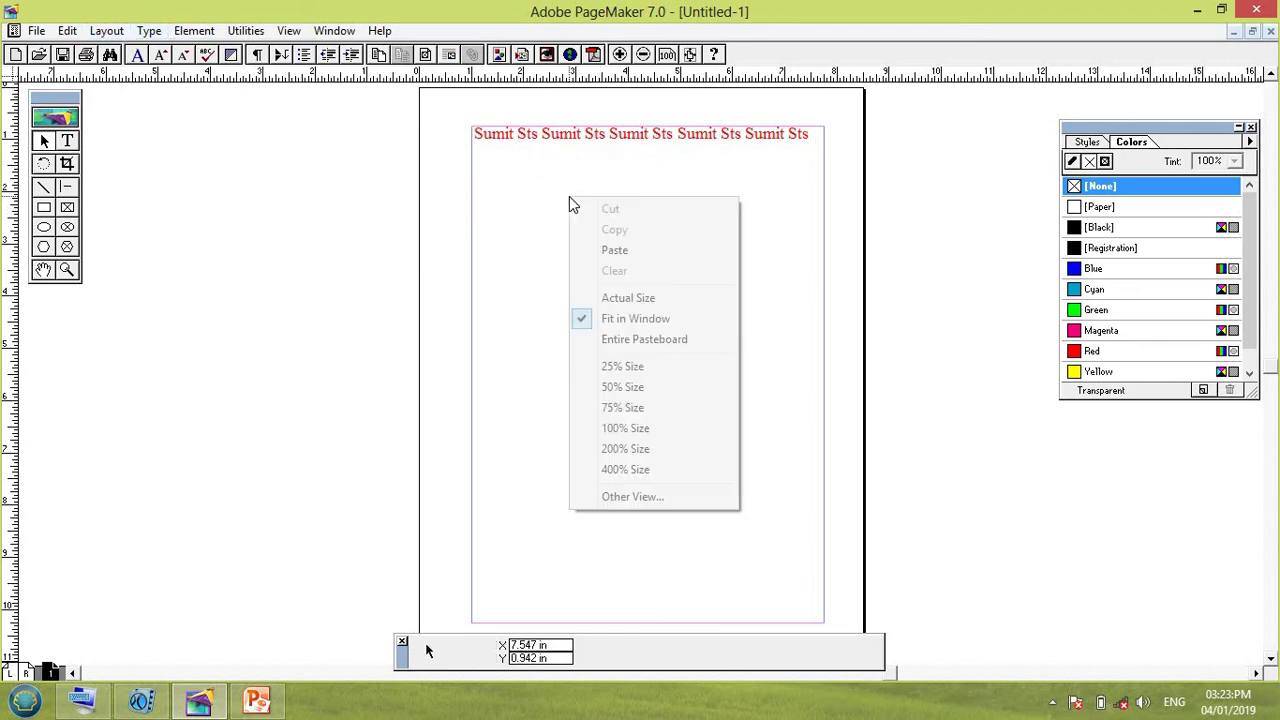
left_click(624, 253)
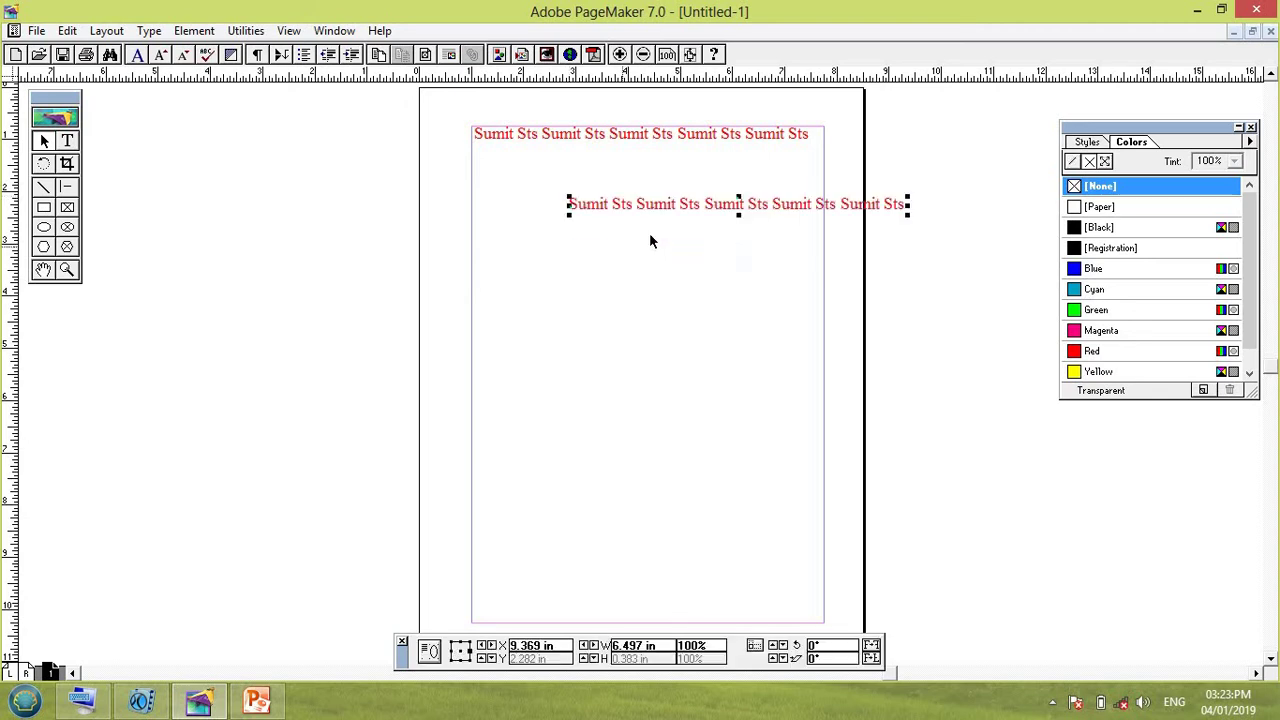
left_click_drag(687, 213, 596, 613)
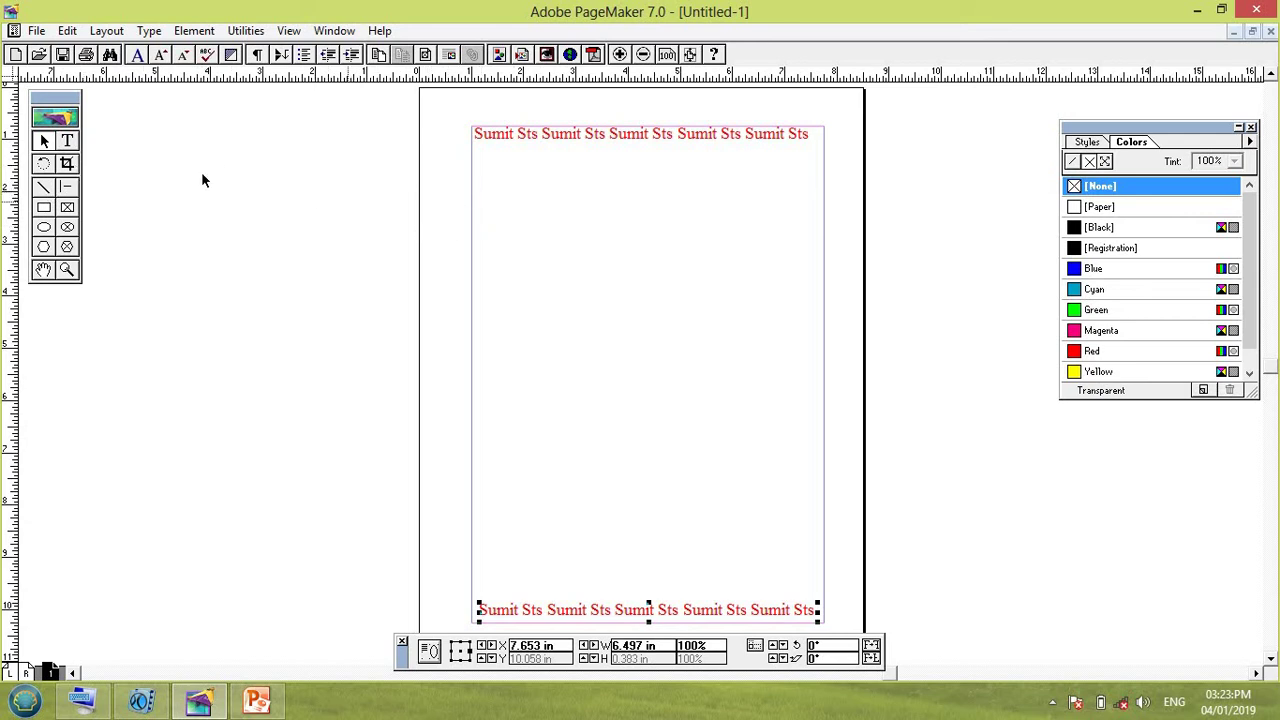
Add a text block at the left margin with the letters S, T, S stacked on separate lines, at font size 23.
left_click(66, 141)
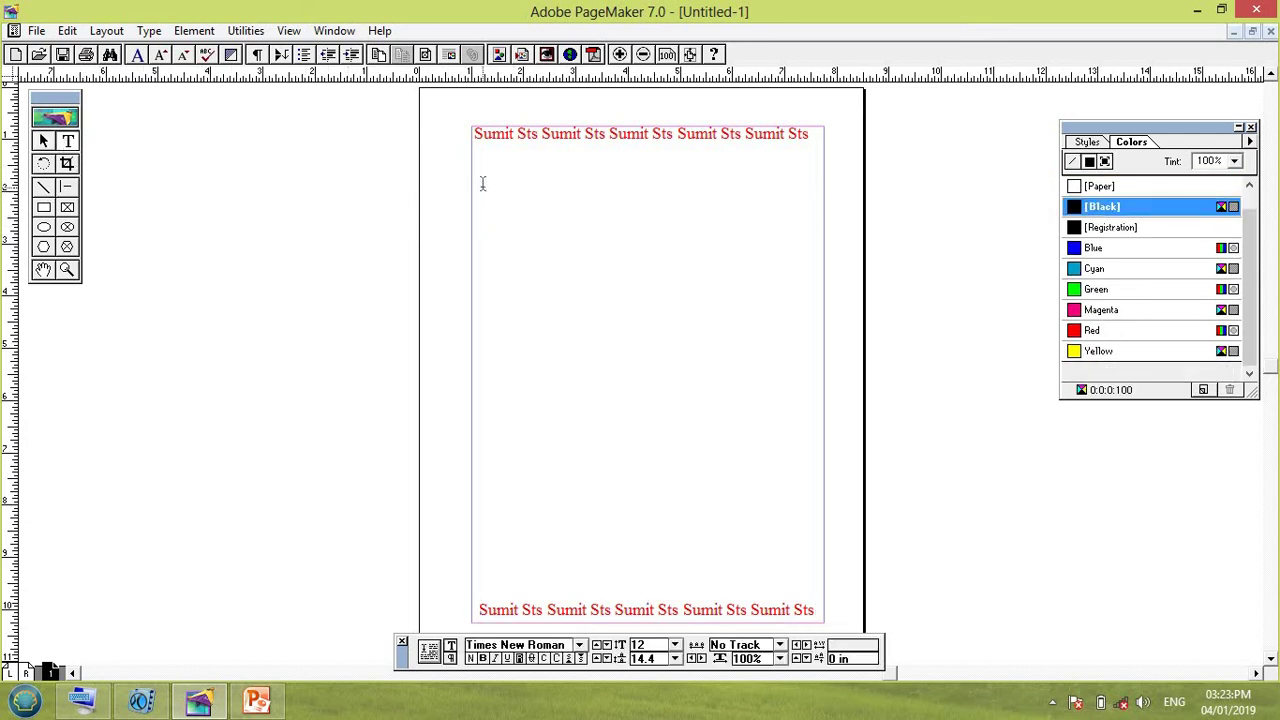
left_click_drag(472, 176, 545, 293)
key("ctrl+a")
double_click(645, 645)
type("23")
key("Return")
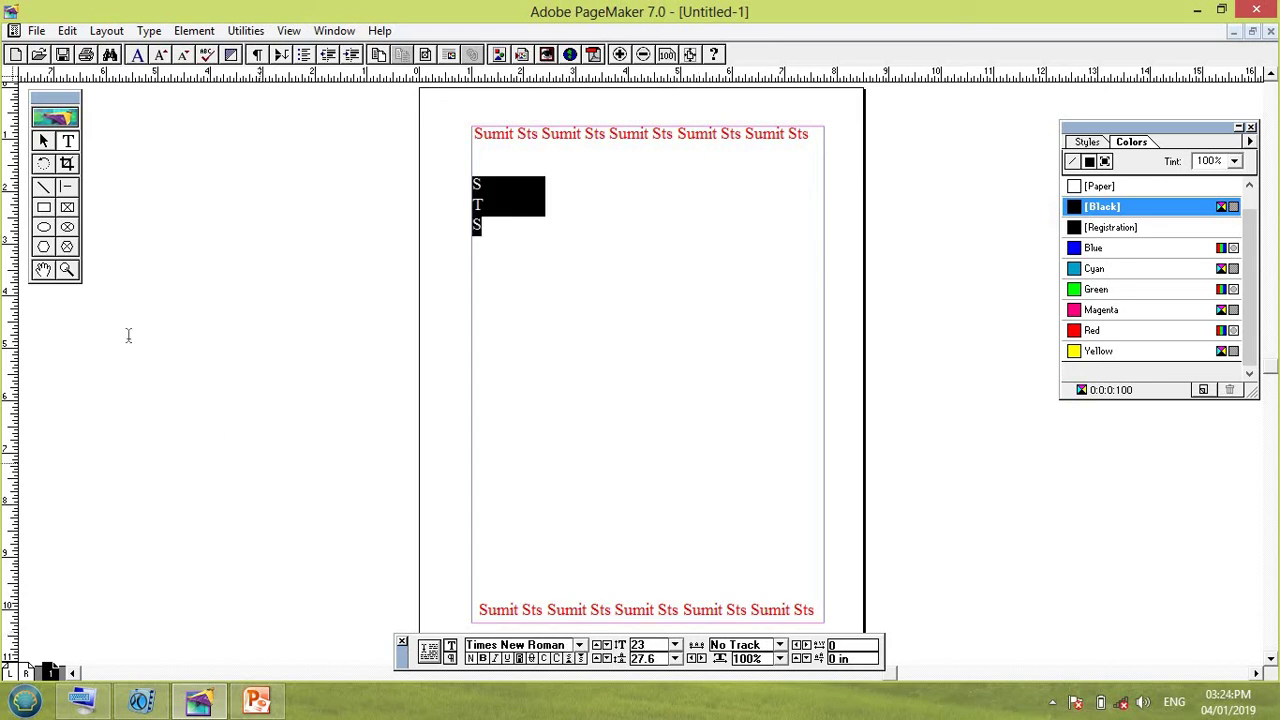
Colour all the stacked S, T, S letters Red.
left_click(44, 141)
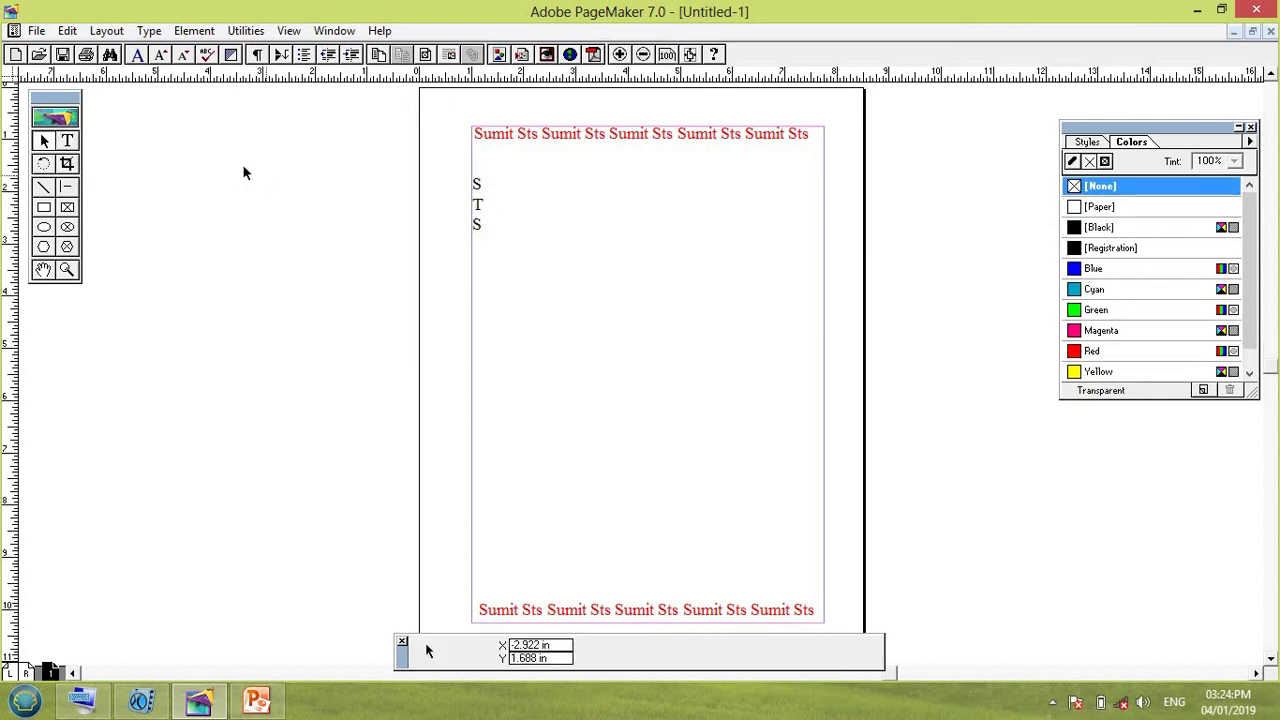
left_click(68, 142)
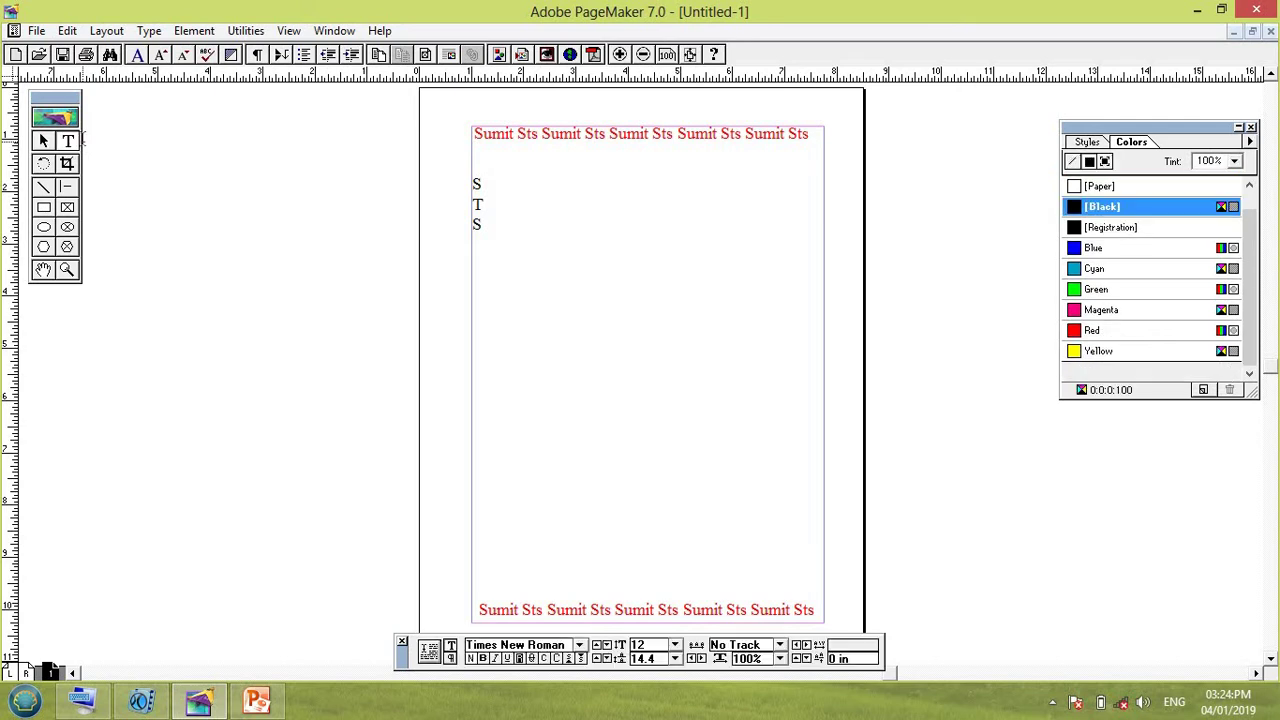
triple_click(479, 204)
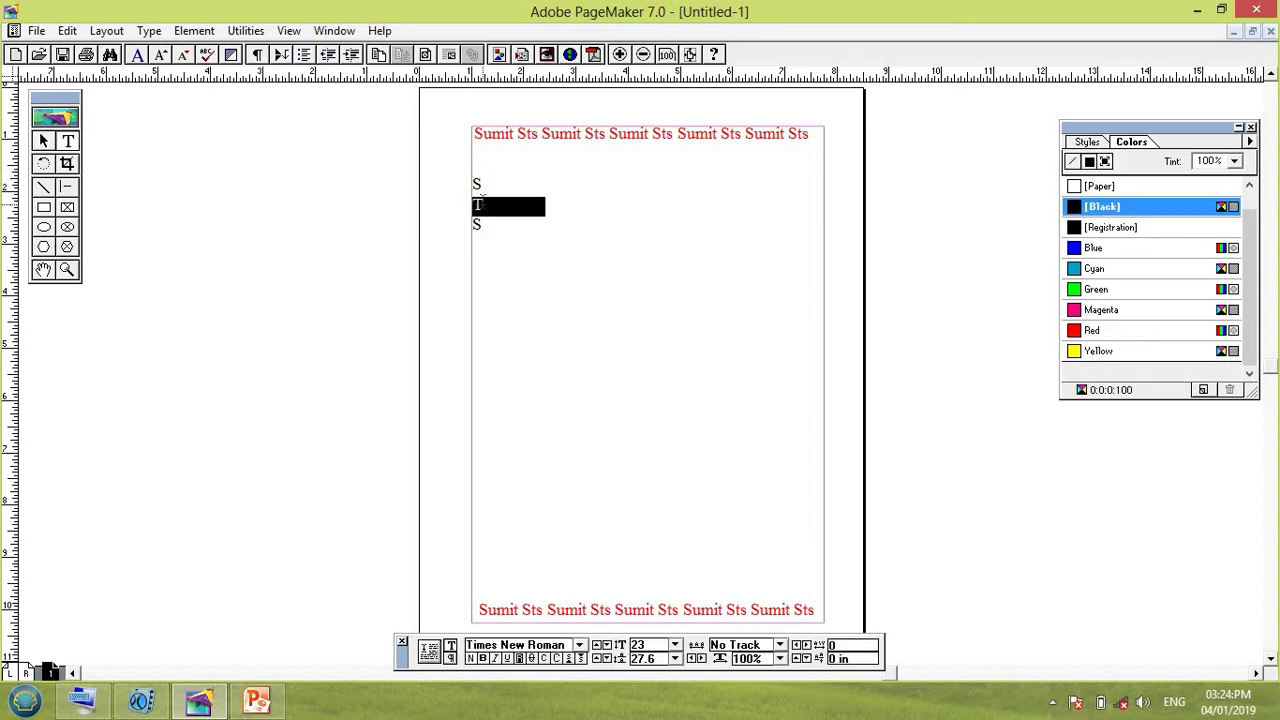
key("ctrl+a")
left_click(1092, 331)
left_click(512, 196)
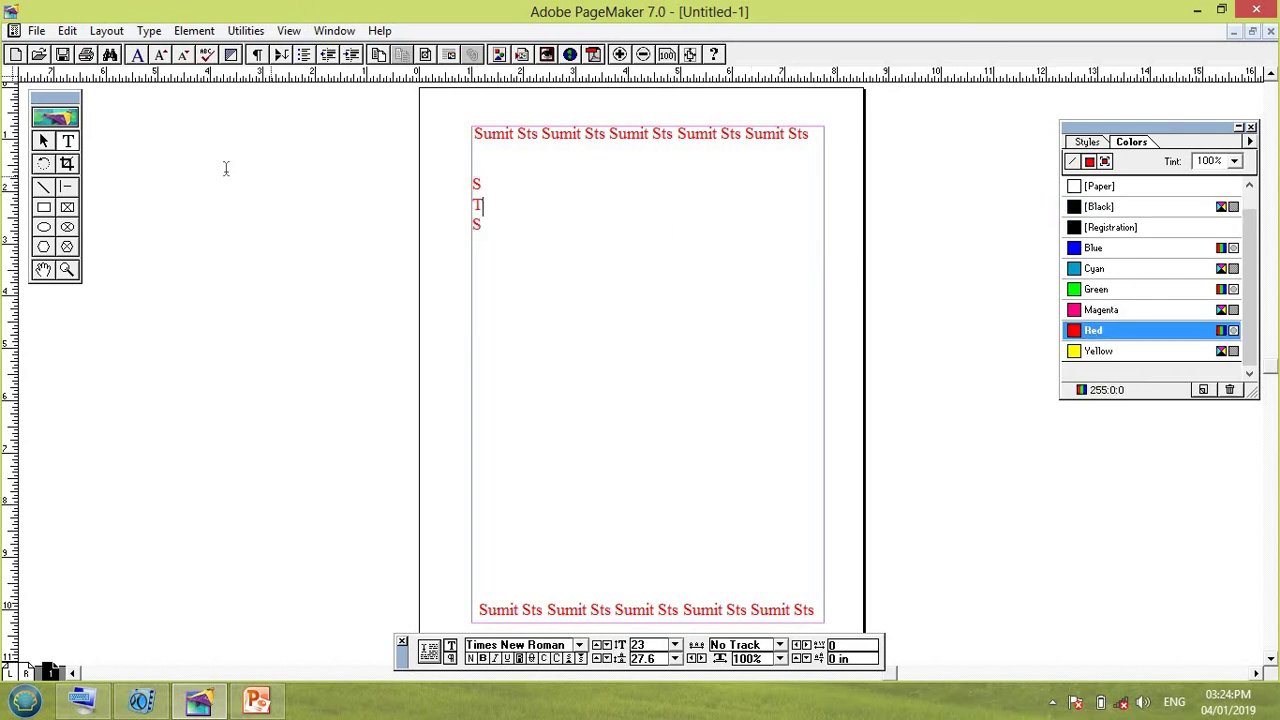
Narrow the stacked-letter block to about 0.42 in wide and move it to the left margin just below the top row.
left_click(43, 141)
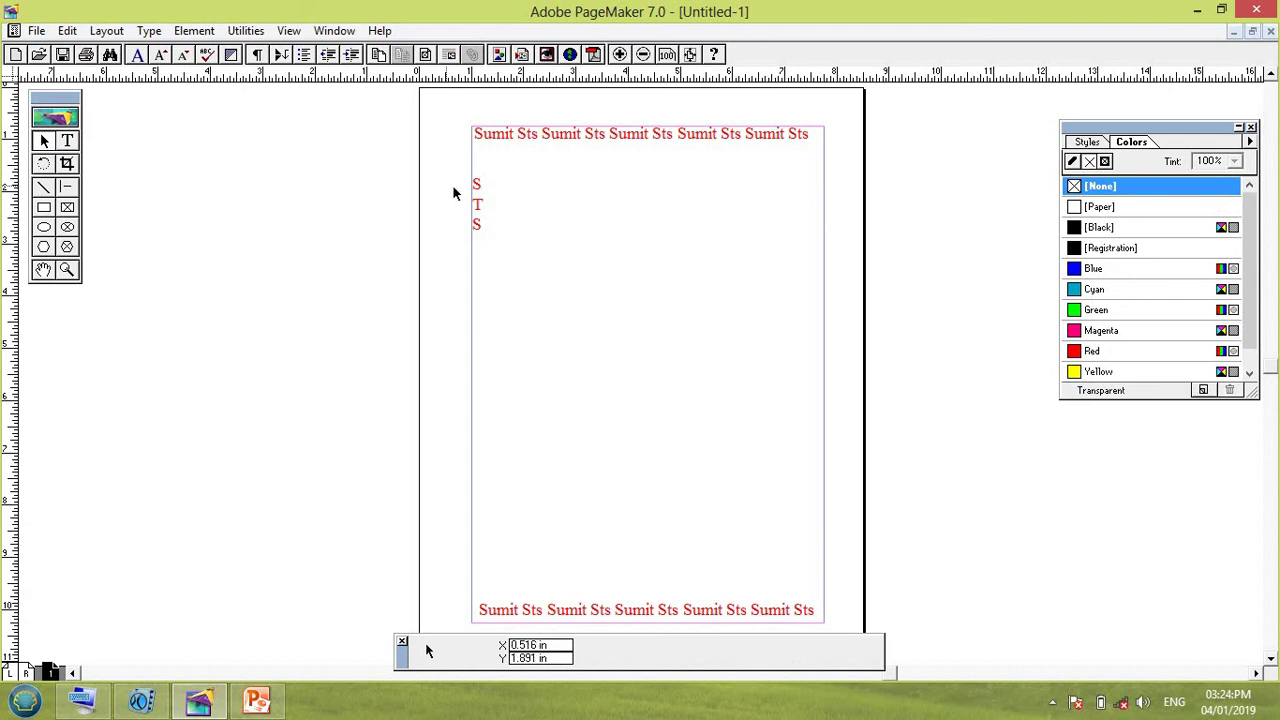
left_click(477, 207)
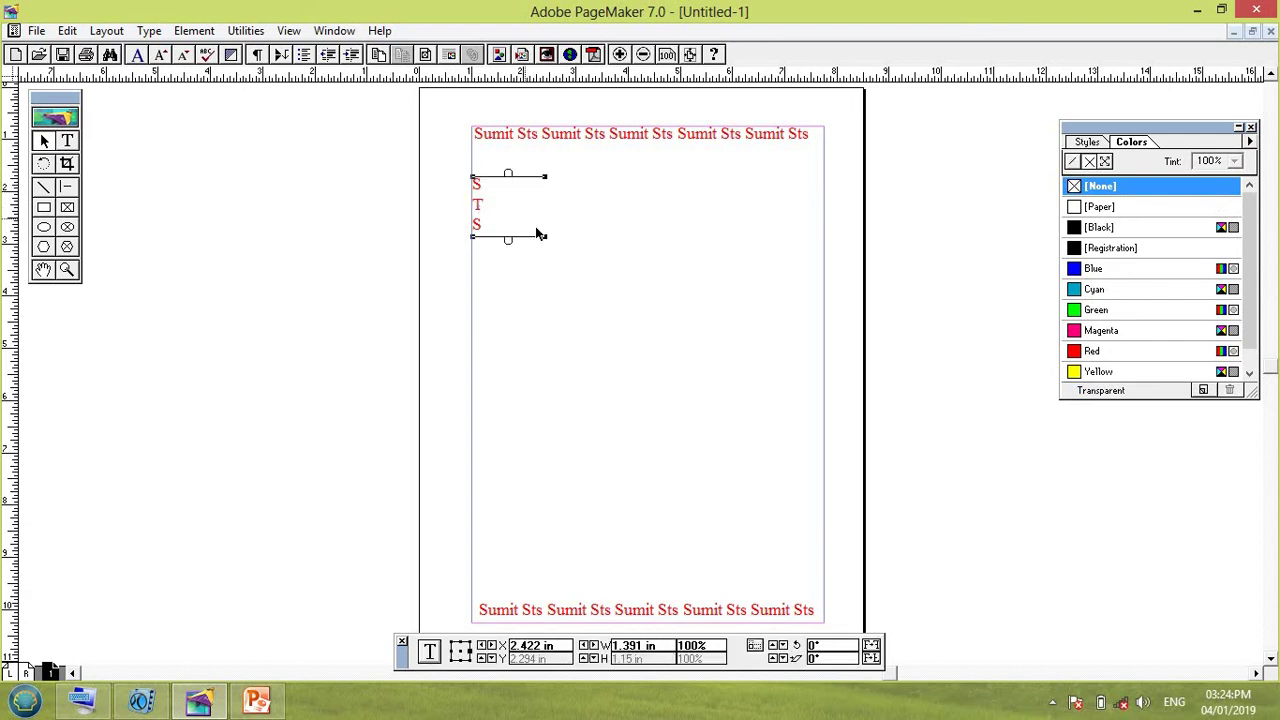
left_click_drag(545, 239, 478, 193)
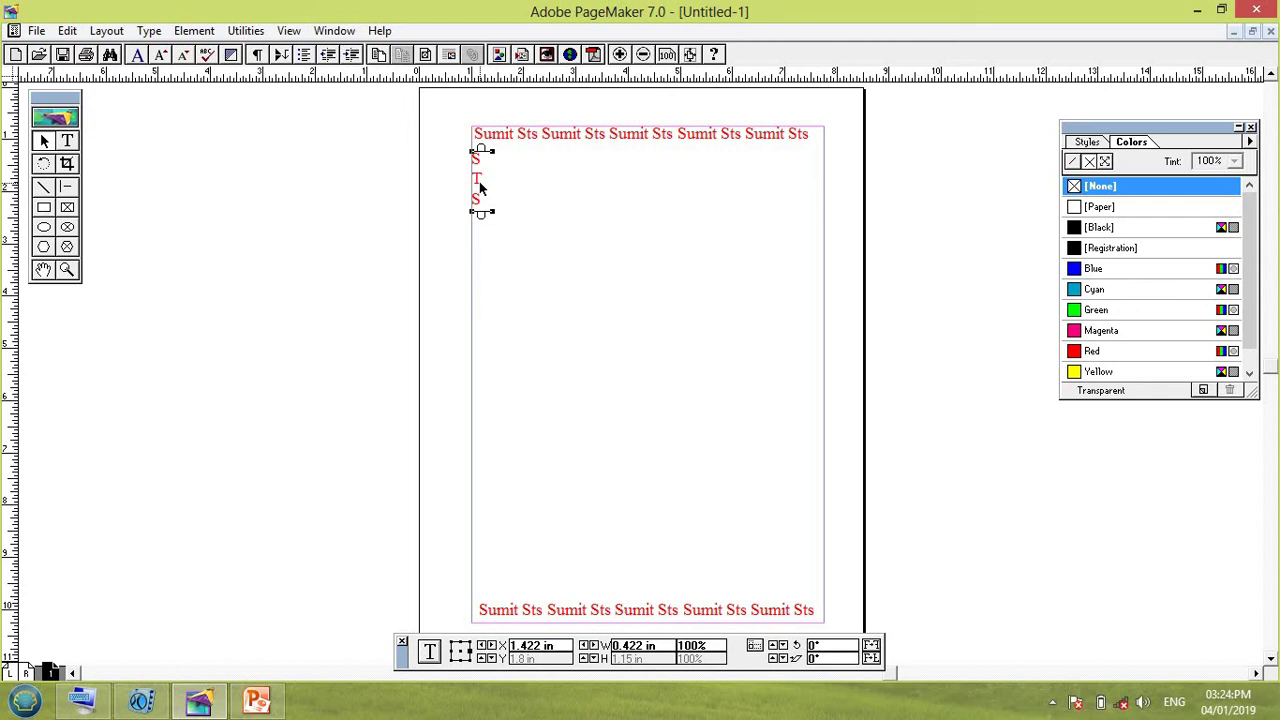
Copy the stacked-letter block and paste 5 copies with a 0 in horizontal offset and a 1.3 in vertical offset.
right_click(479, 186)
left_click(521, 216)
left_click(70, 31)
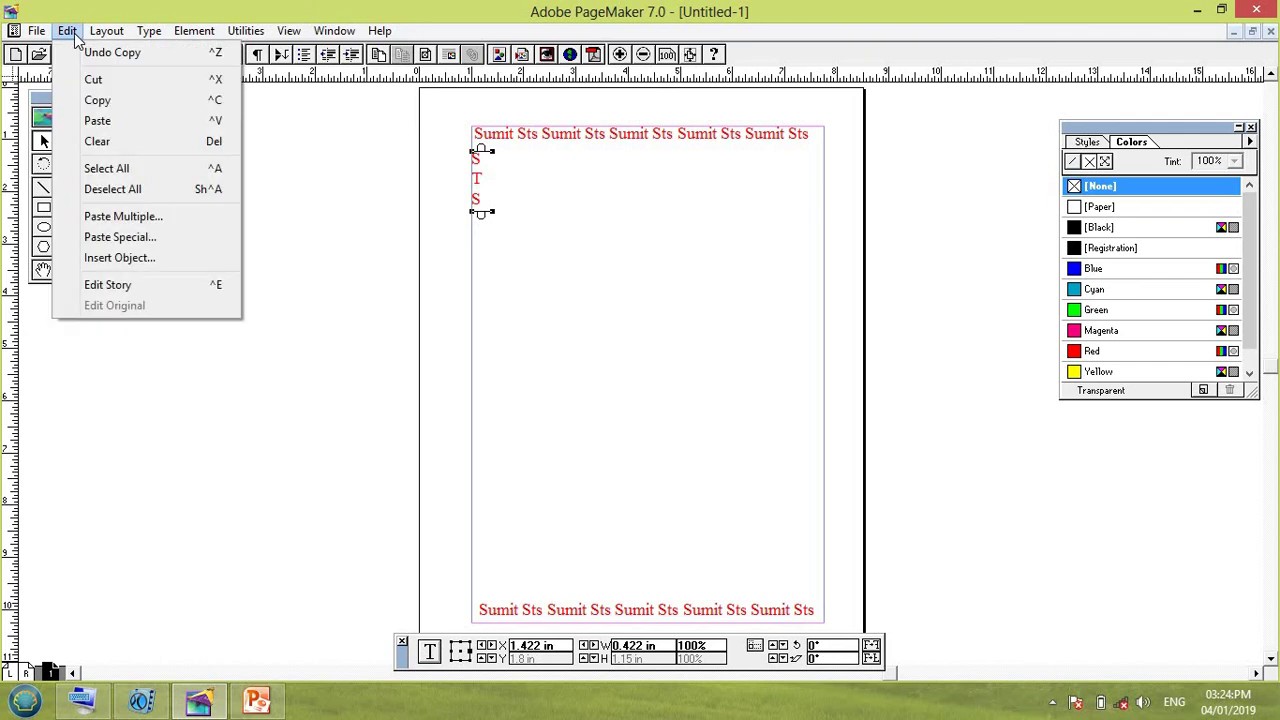
left_click(140, 217)
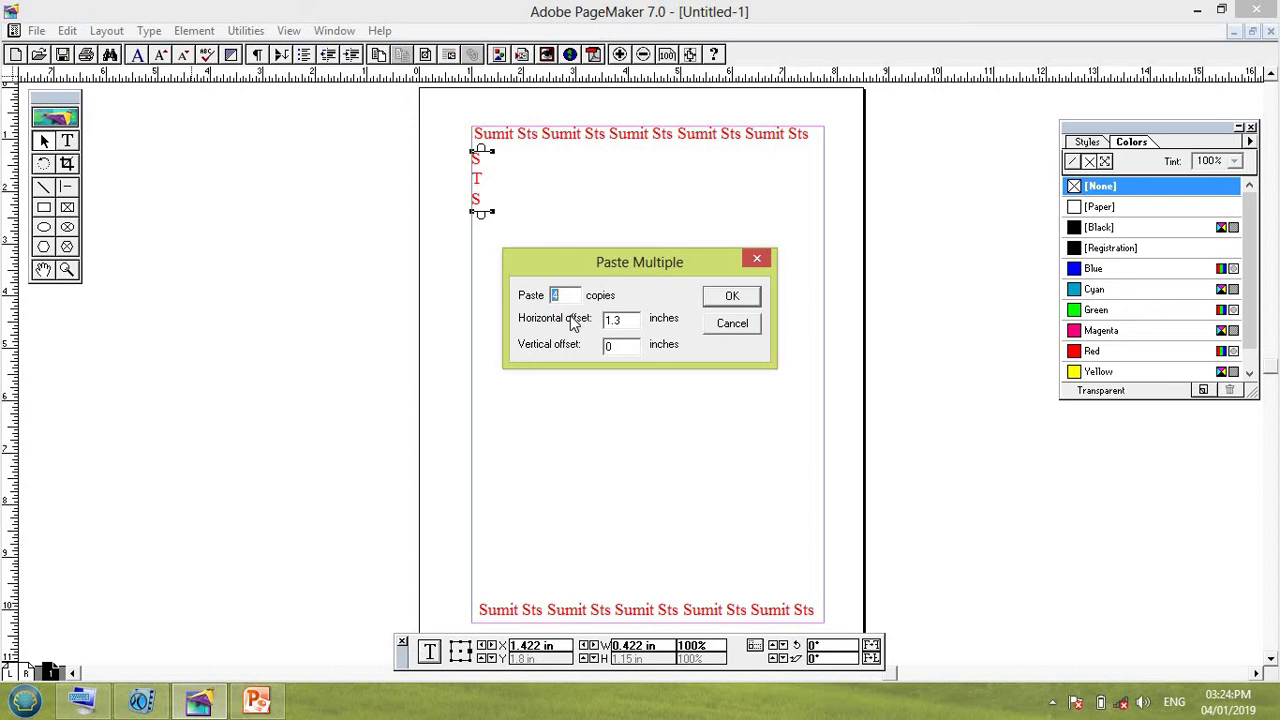
type("5")
key("Tab")
type("0")
key("Tab")
type("1")
left_click(735, 296)
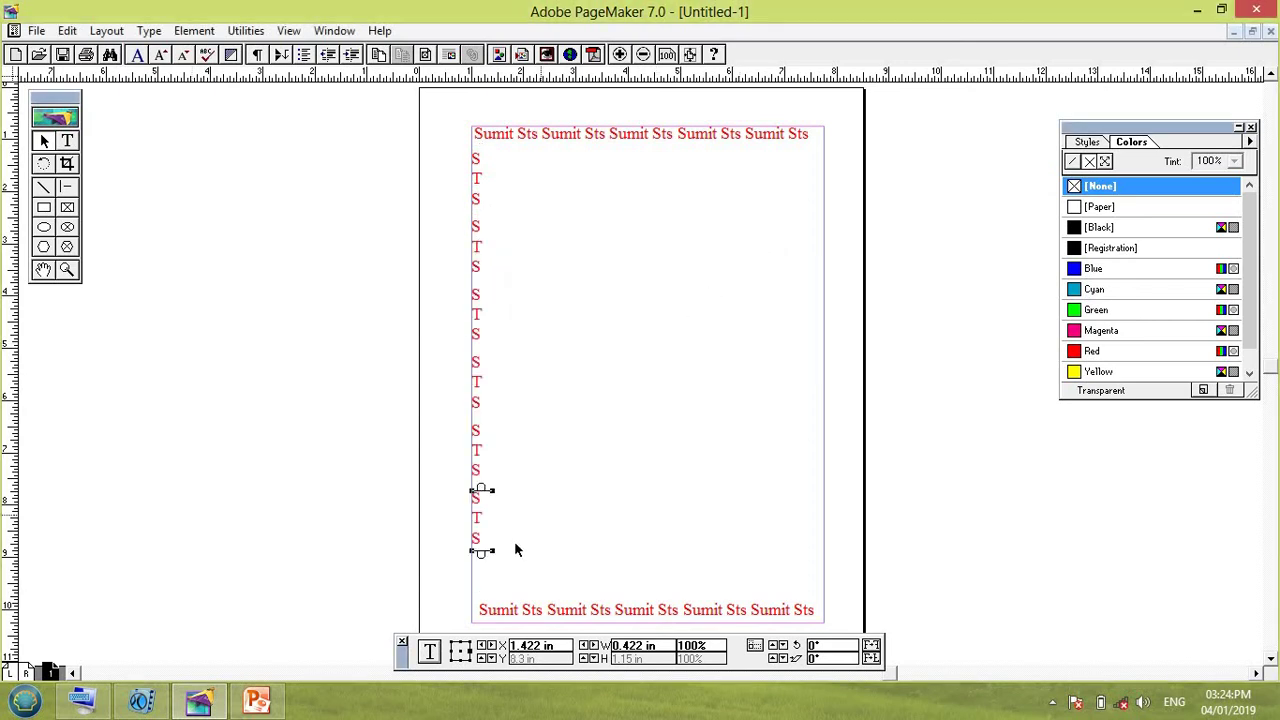
left_click(580, 292)
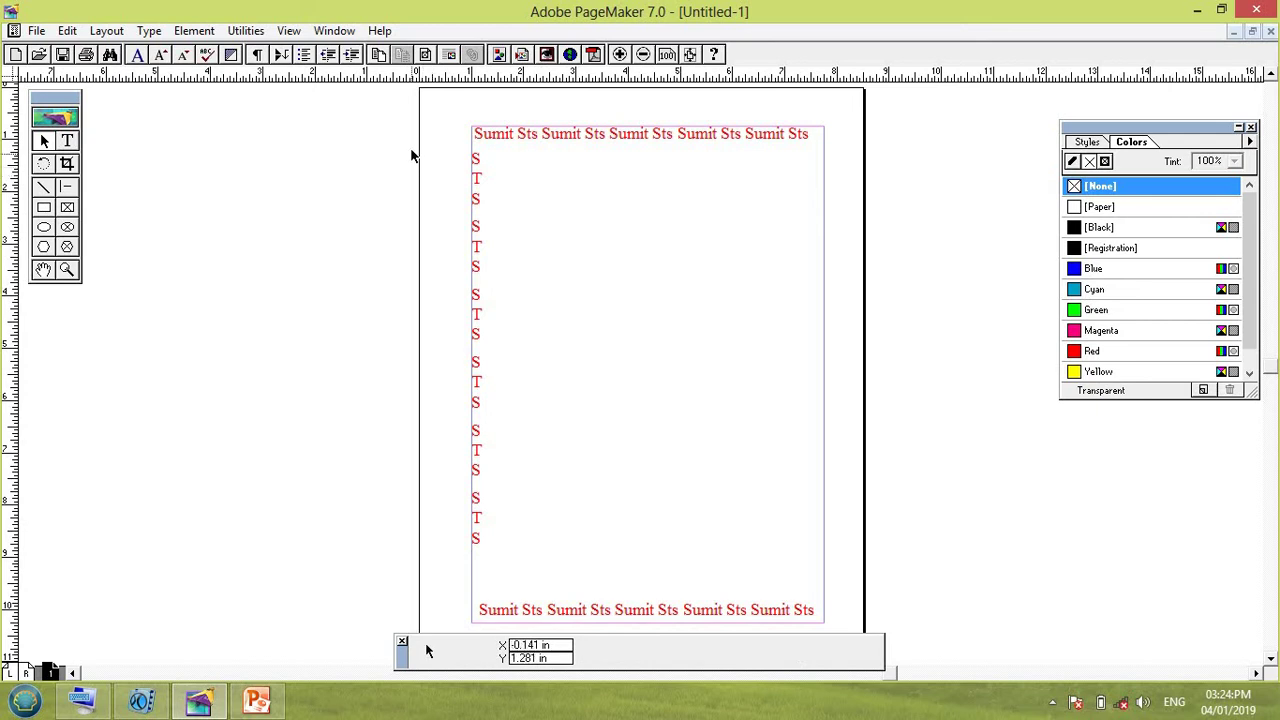
Select all the stacked S, T, S blocks along the left margin and group them into one object.
left_click(477, 170)
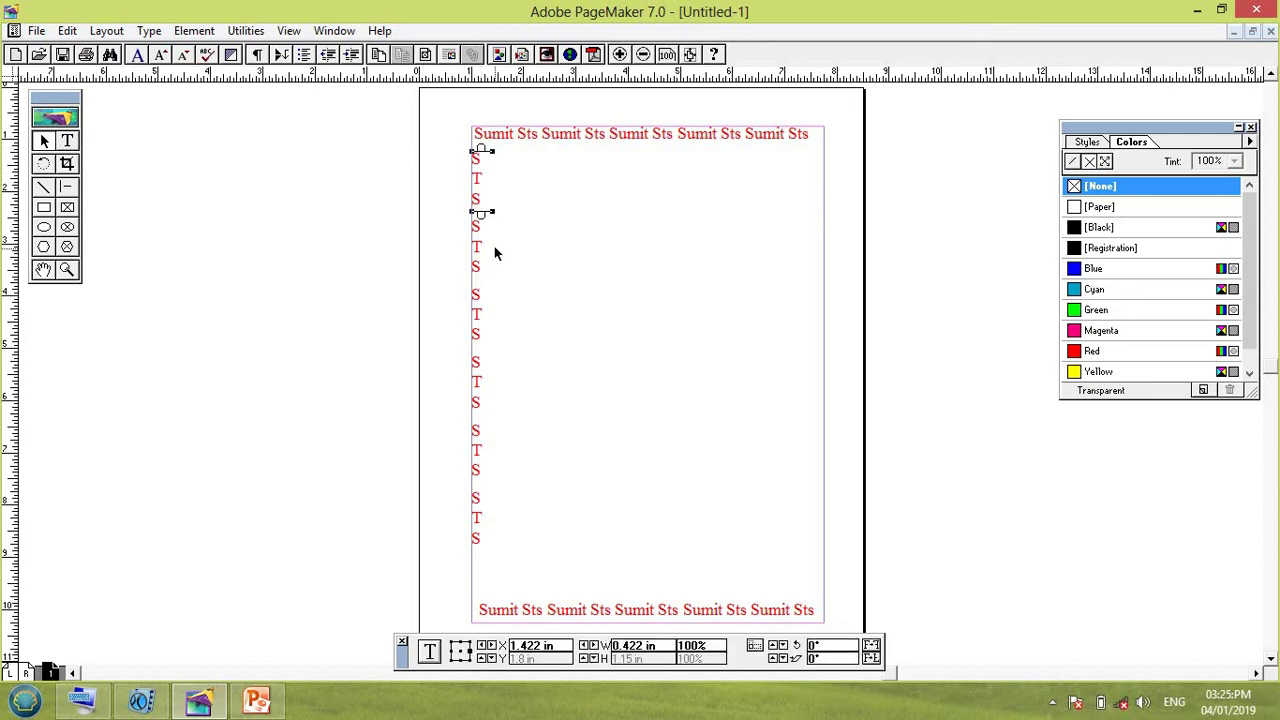
left_click(523, 208)
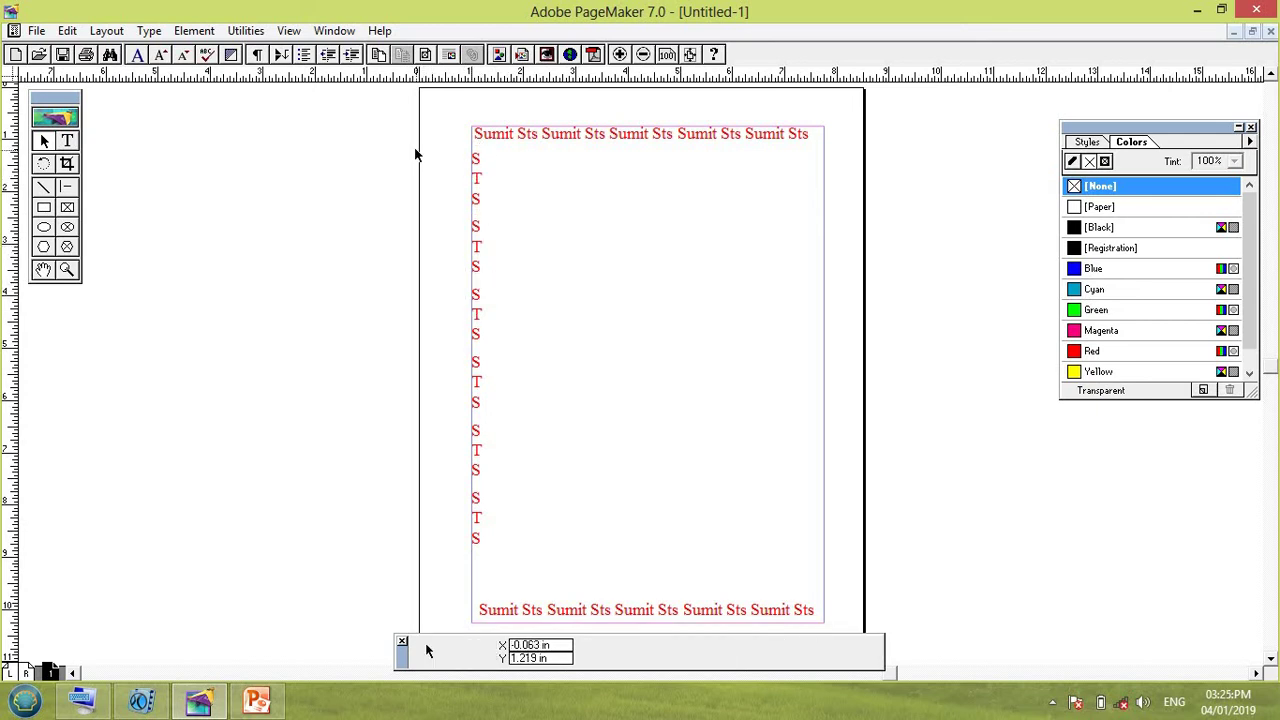
left_click_drag(416, 150, 510, 567)
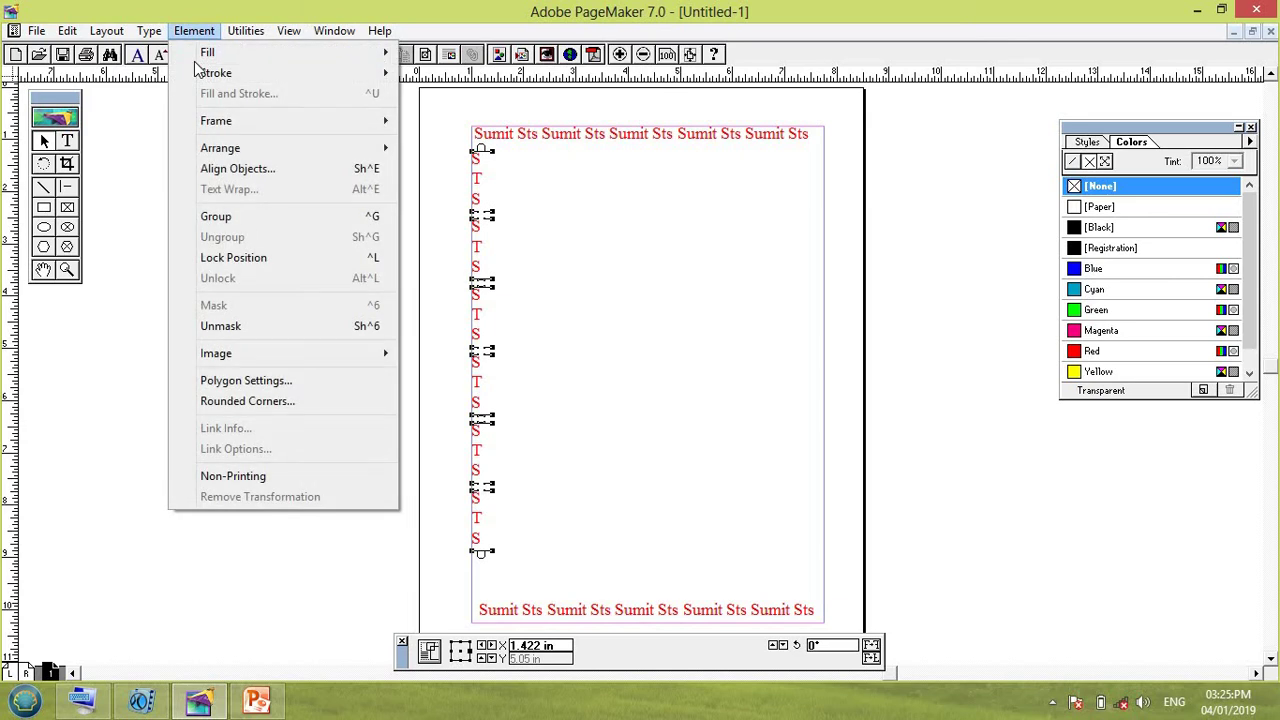
left_click(237, 216)
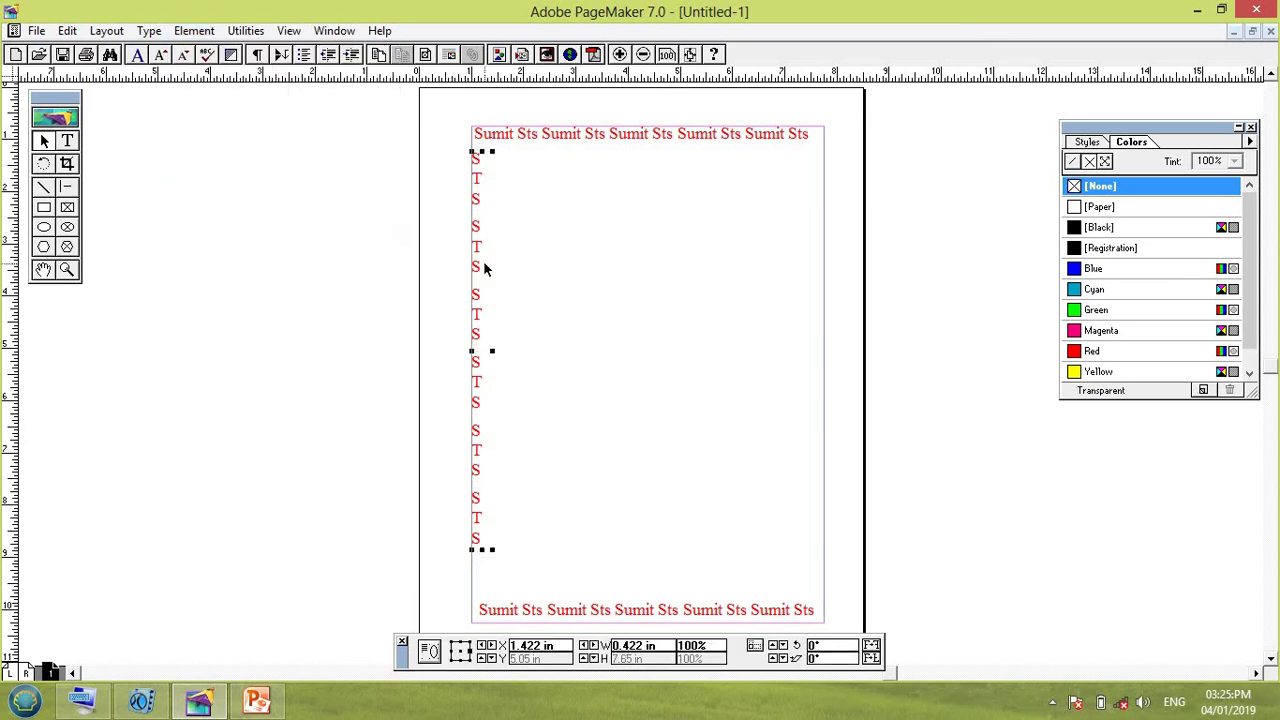
Nudge the grouped left-hand letter column down and slightly right, to X 1.462 in and Y 5.27 in.
key("Down")
key("Down")
key("Down")
key("Down")
key("Down")
key("Down")
key("Down")
key("Down")
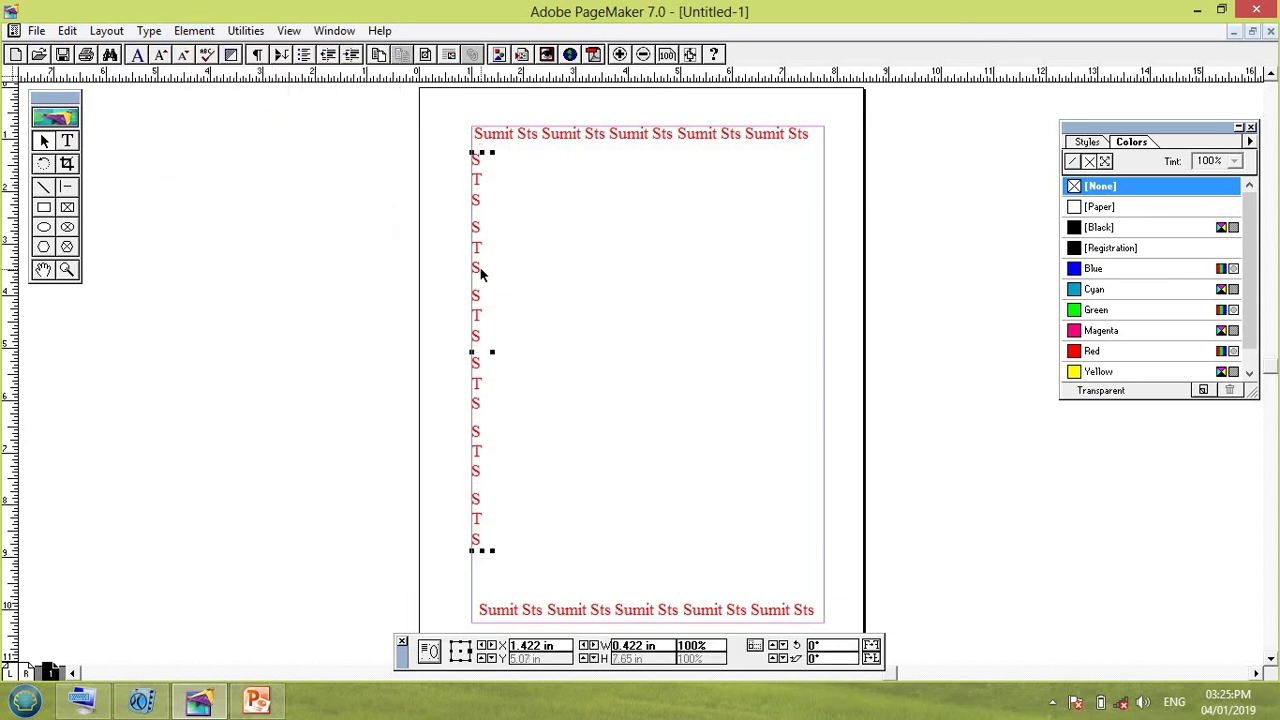
key("Down")
key("Down")
key("Down")
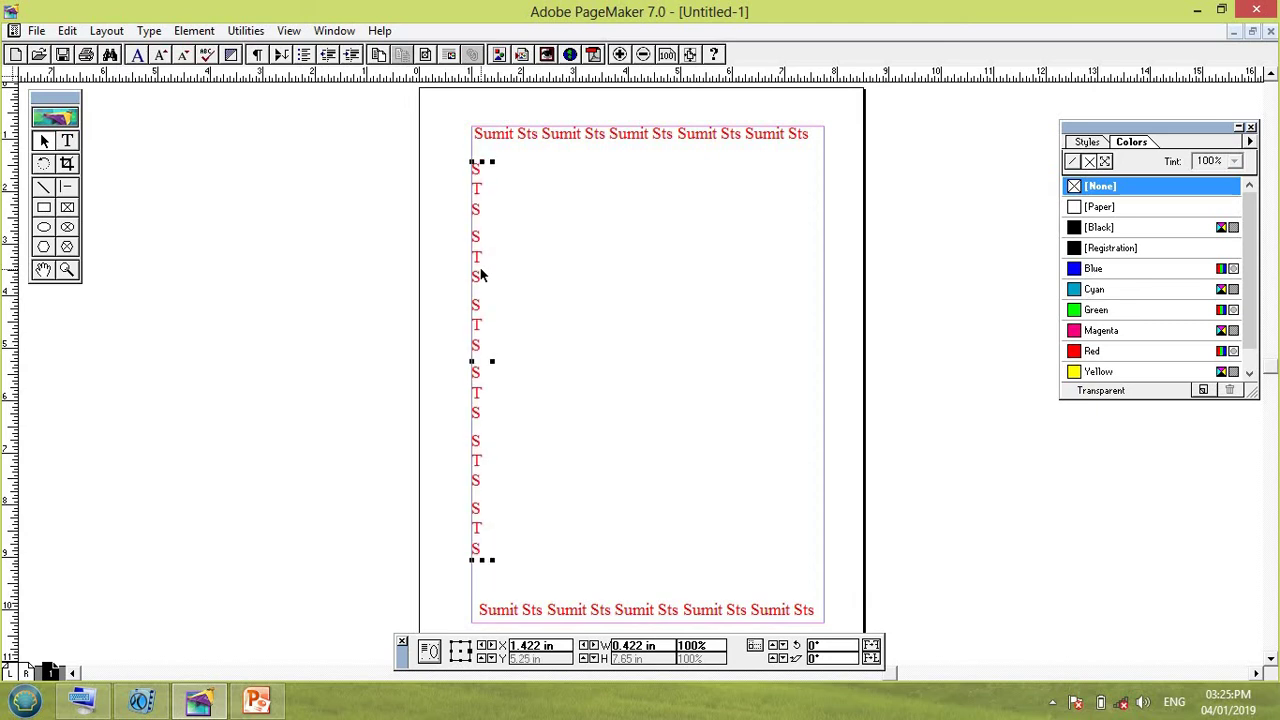
key("Down")
key("Down")
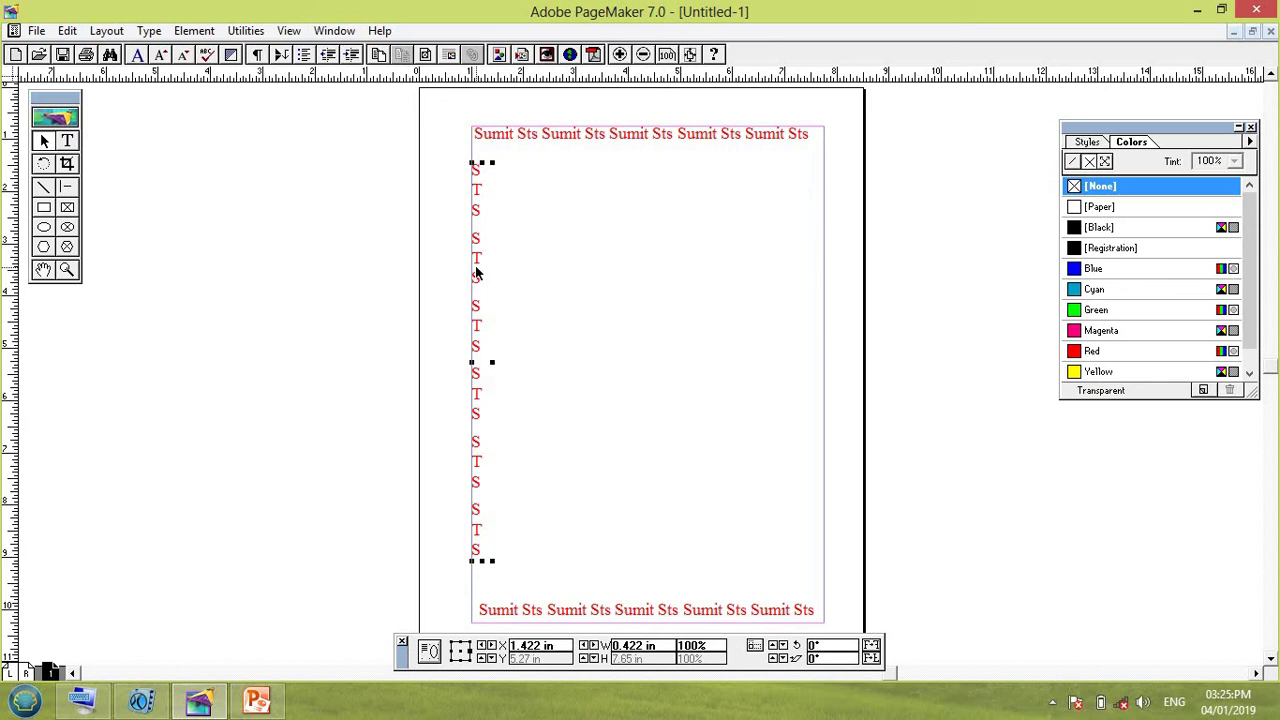
key("Right")
key("Right")
key("Right")
key("Right")
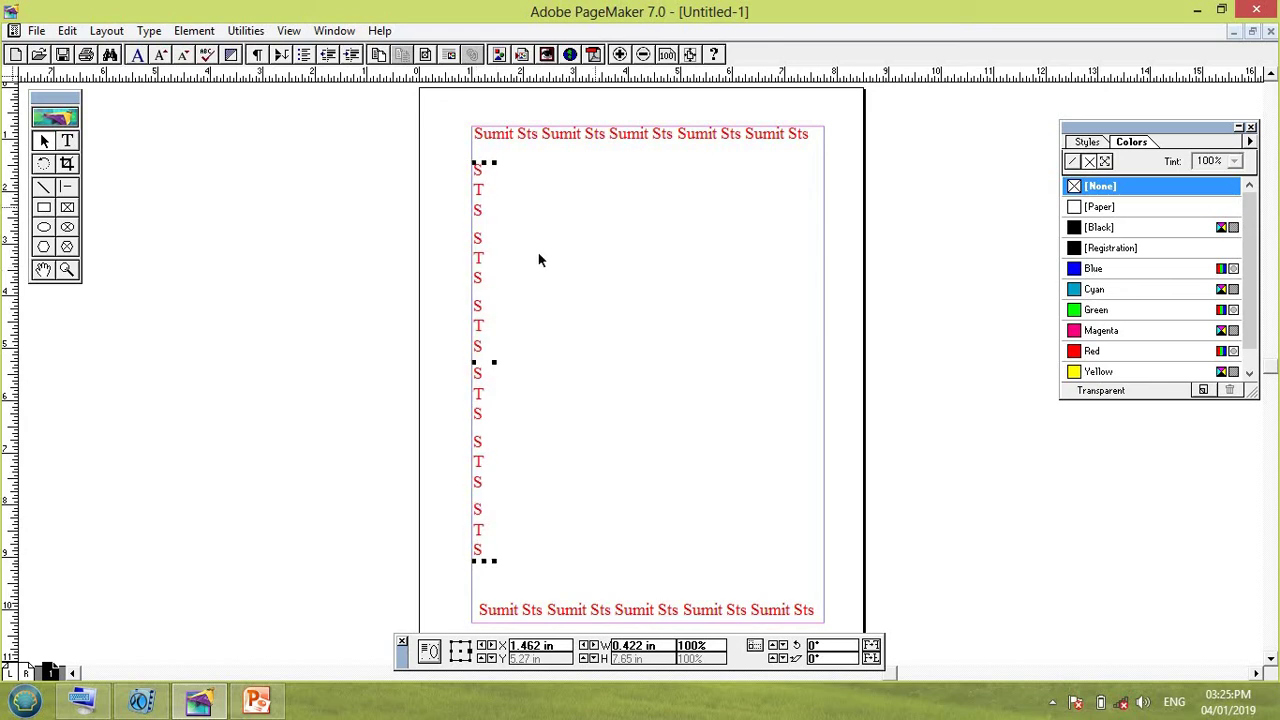
Duplicate the grouped letter column and move the copy to the page's right margin, level with the original.
right_click(478, 263)
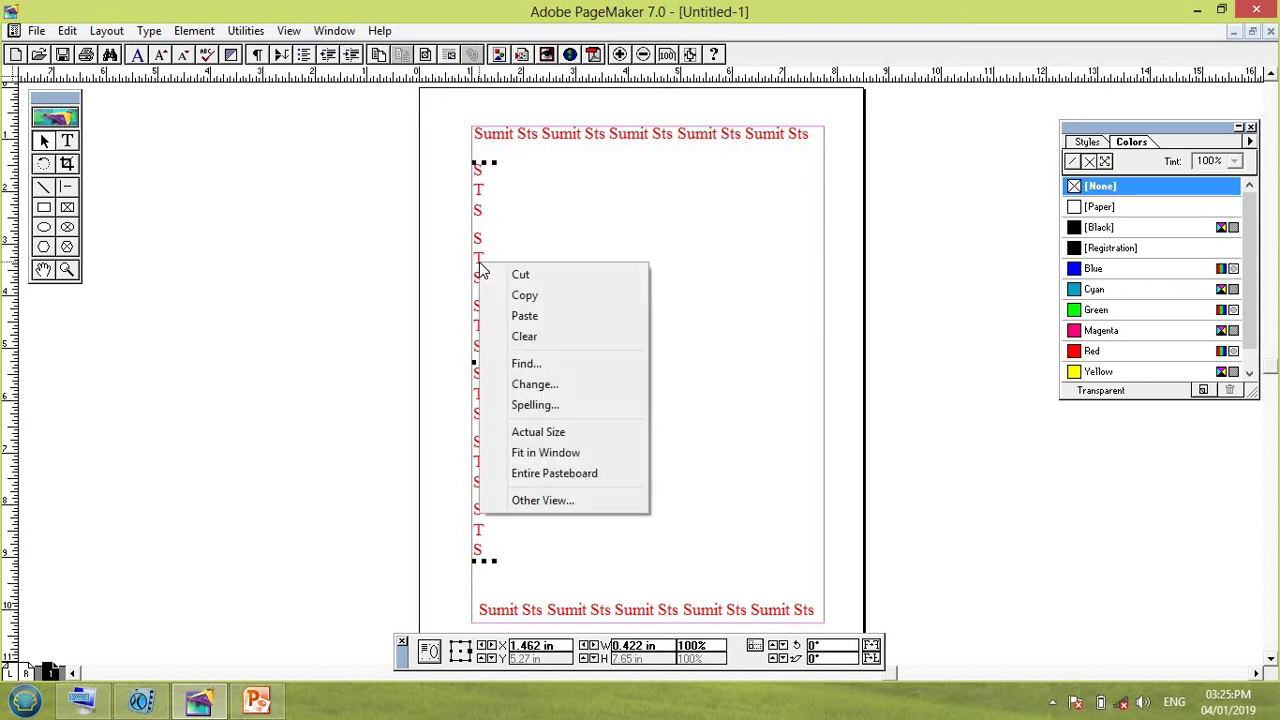
left_click(525, 297)
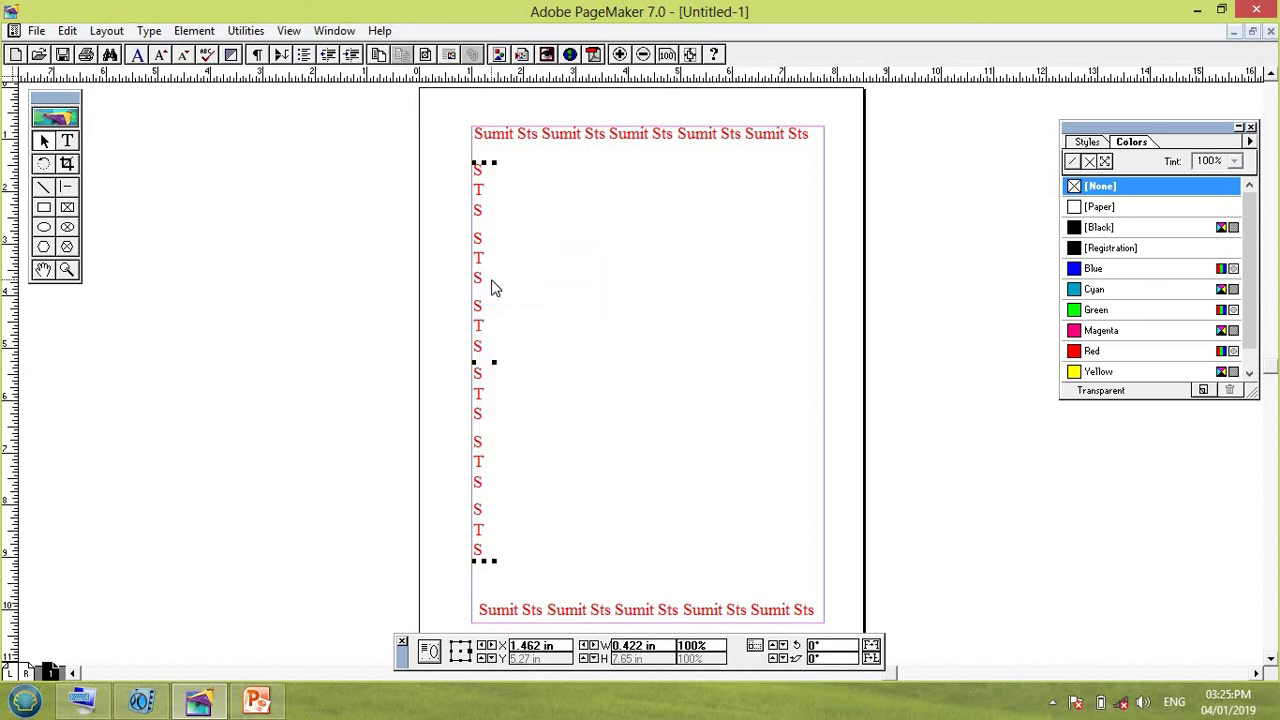
right_click(491, 287)
left_click(543, 334)
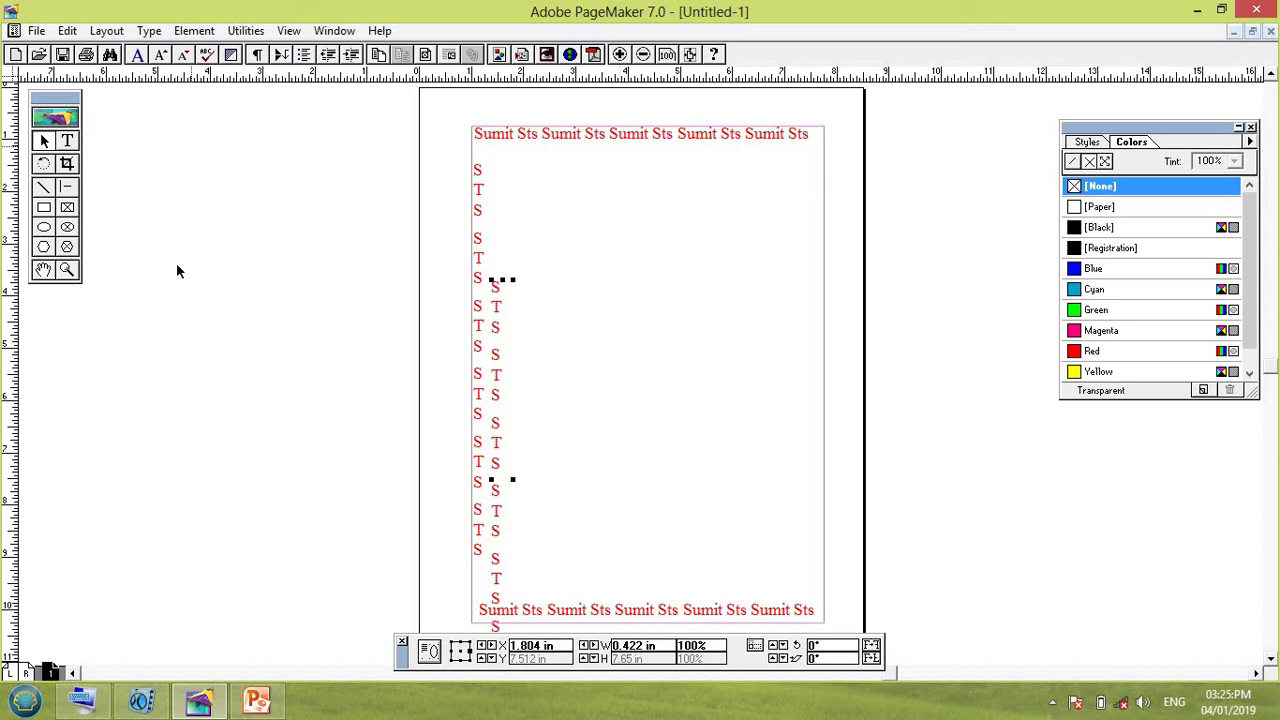
left_click_drag(491, 376, 799, 262)
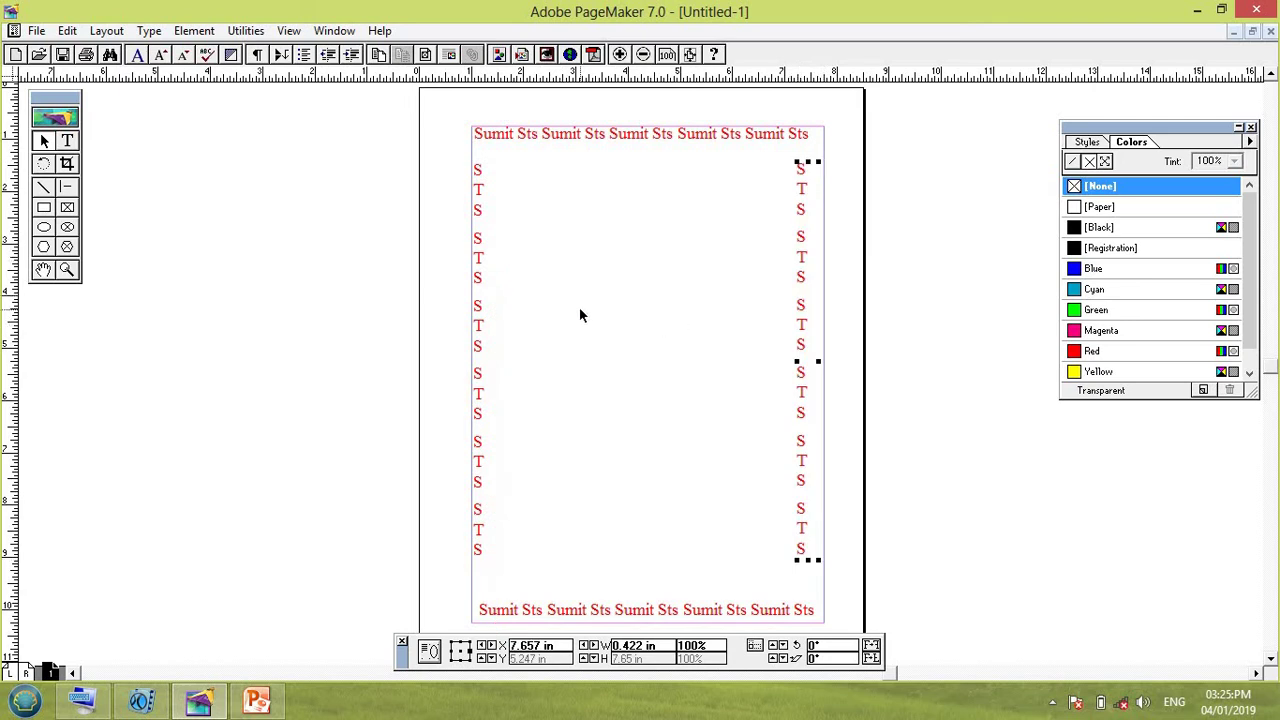
Nudge the copied letter column right to X 7.817 in, up against the right margin.
key("Right")
key("Right")
key("Right")
key("Right")
key("Right")
key("Right")
key("Right")
key("Right")
key("Right")
key("Right")
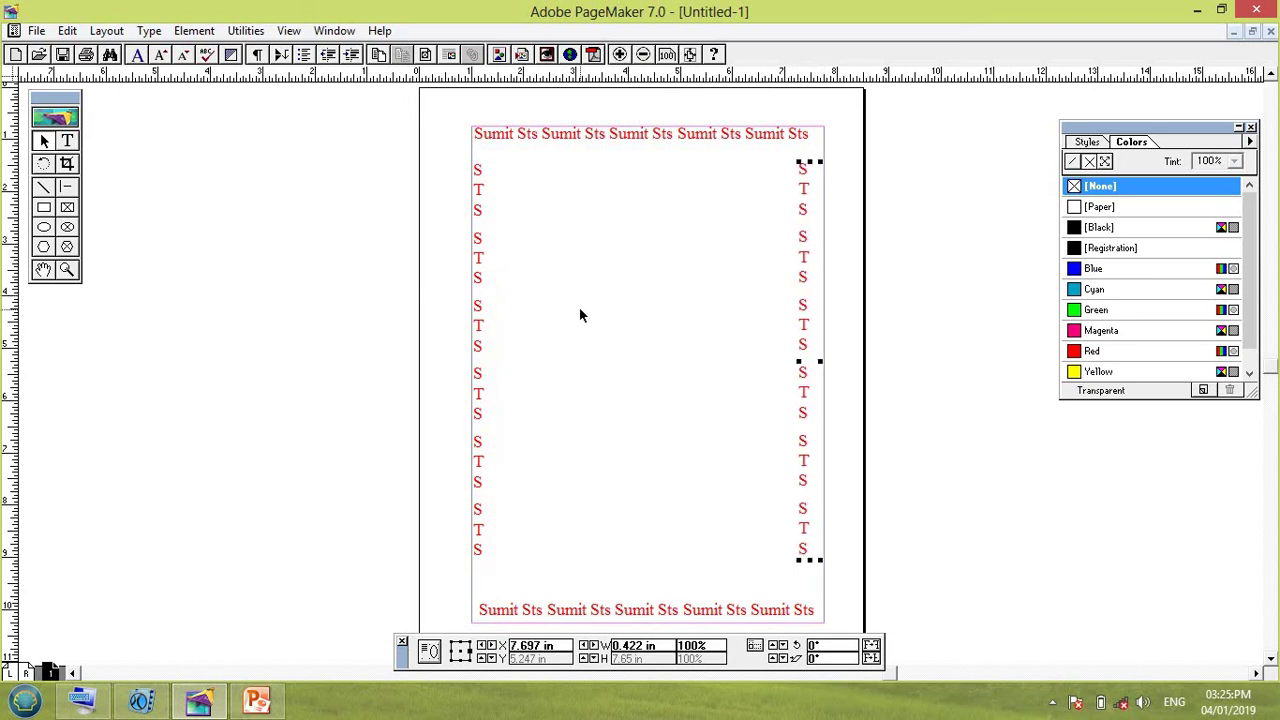
key("Right")
key("Right")
key("Right")
key("Right")
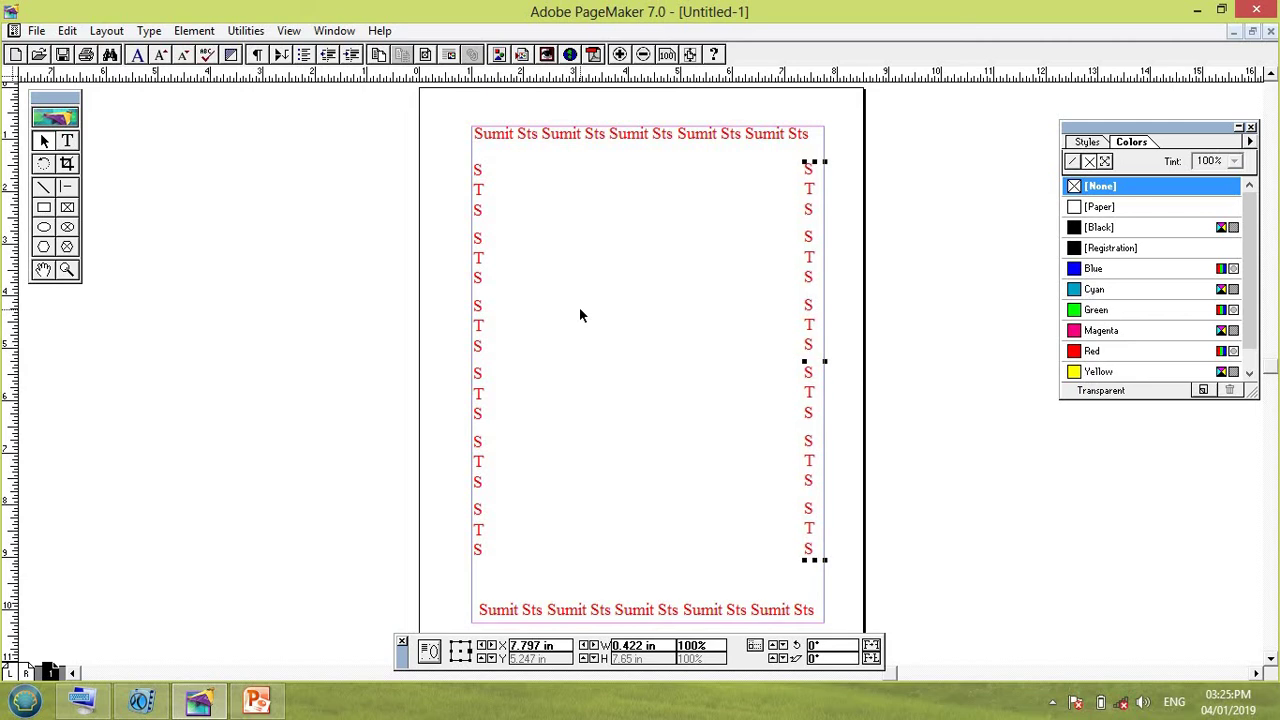
key("Right")
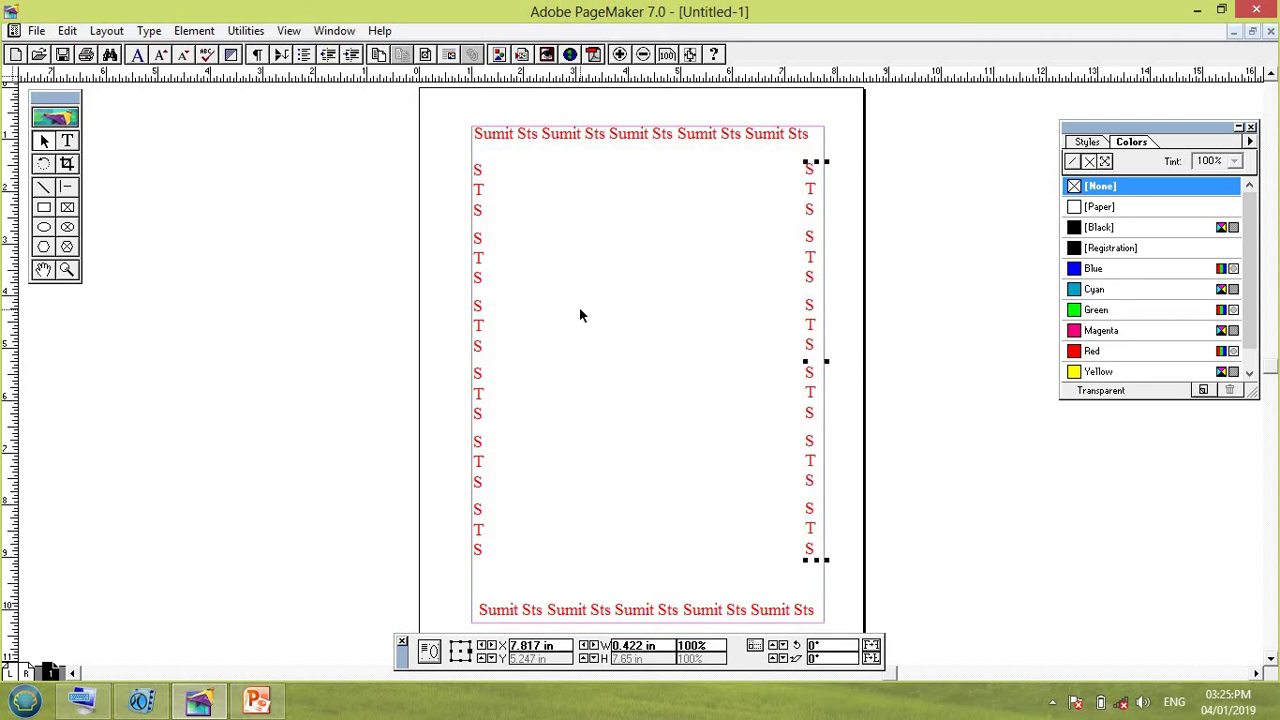
Draw a rectangle 6.75 in wide and 9.5 in high along the page margins and fill it with Yellow.
left_click(44, 208)
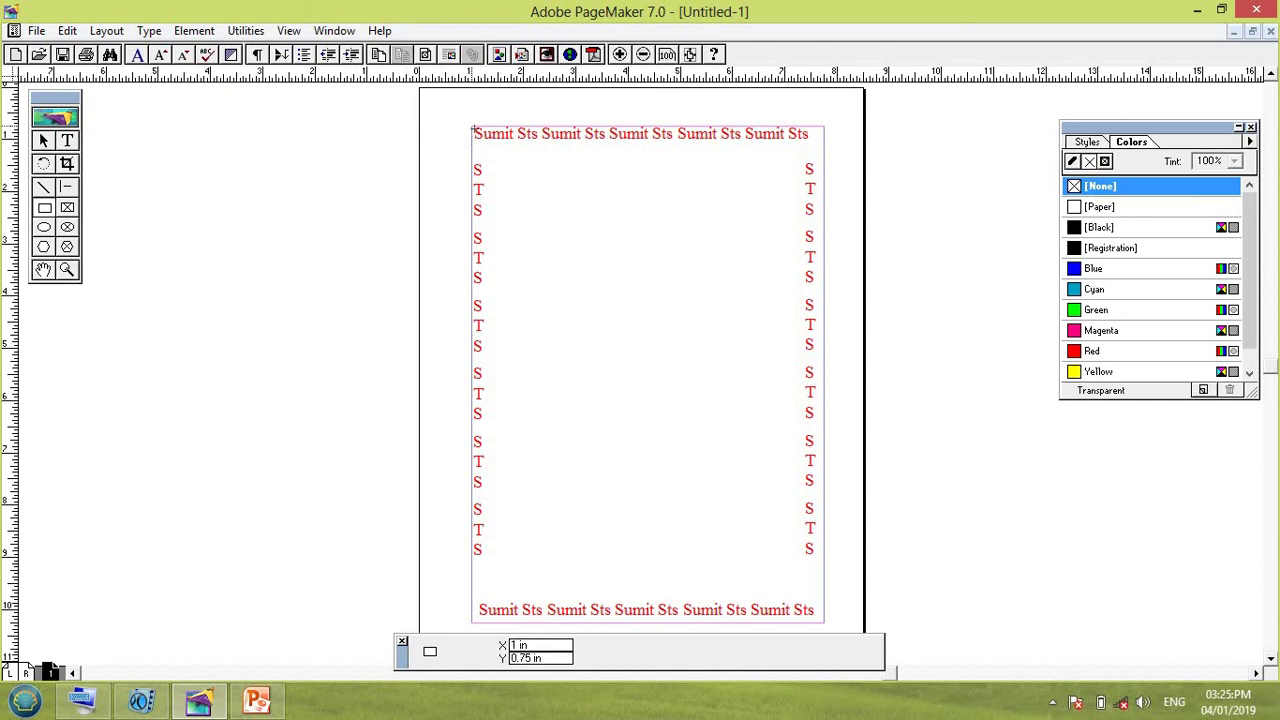
left_click_drag(473, 131, 823, 622)
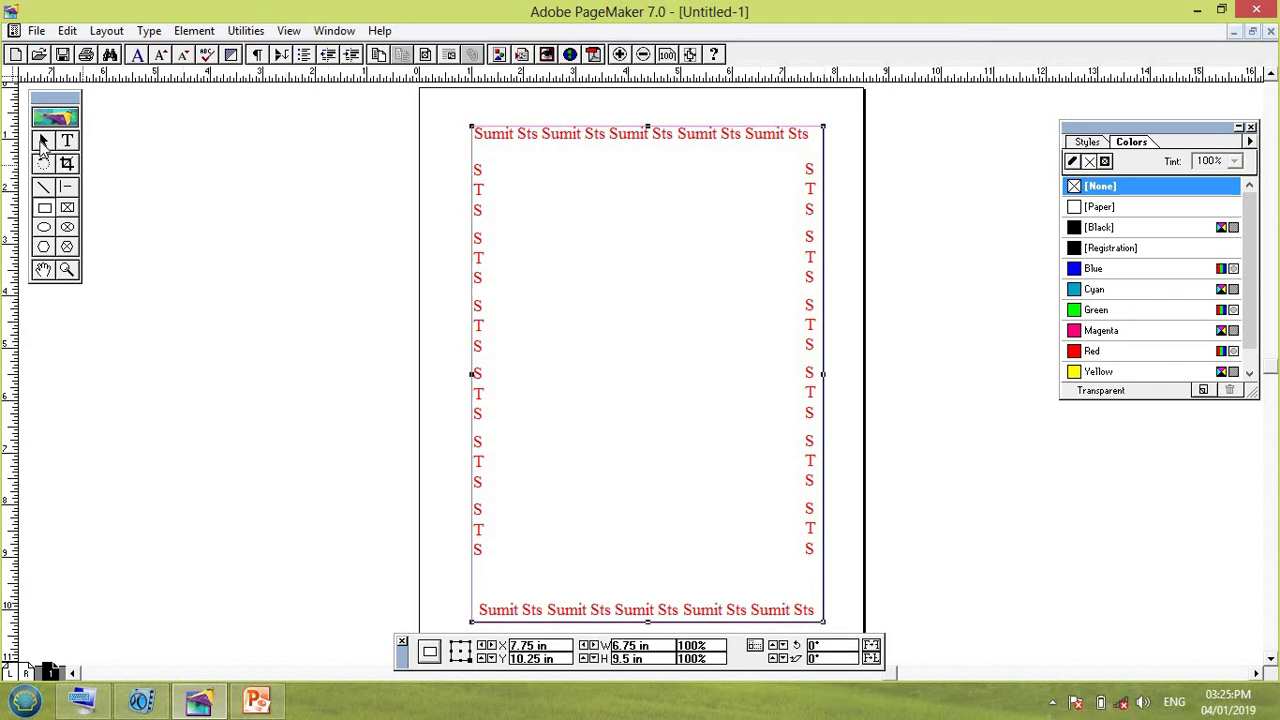
left_click(42, 142)
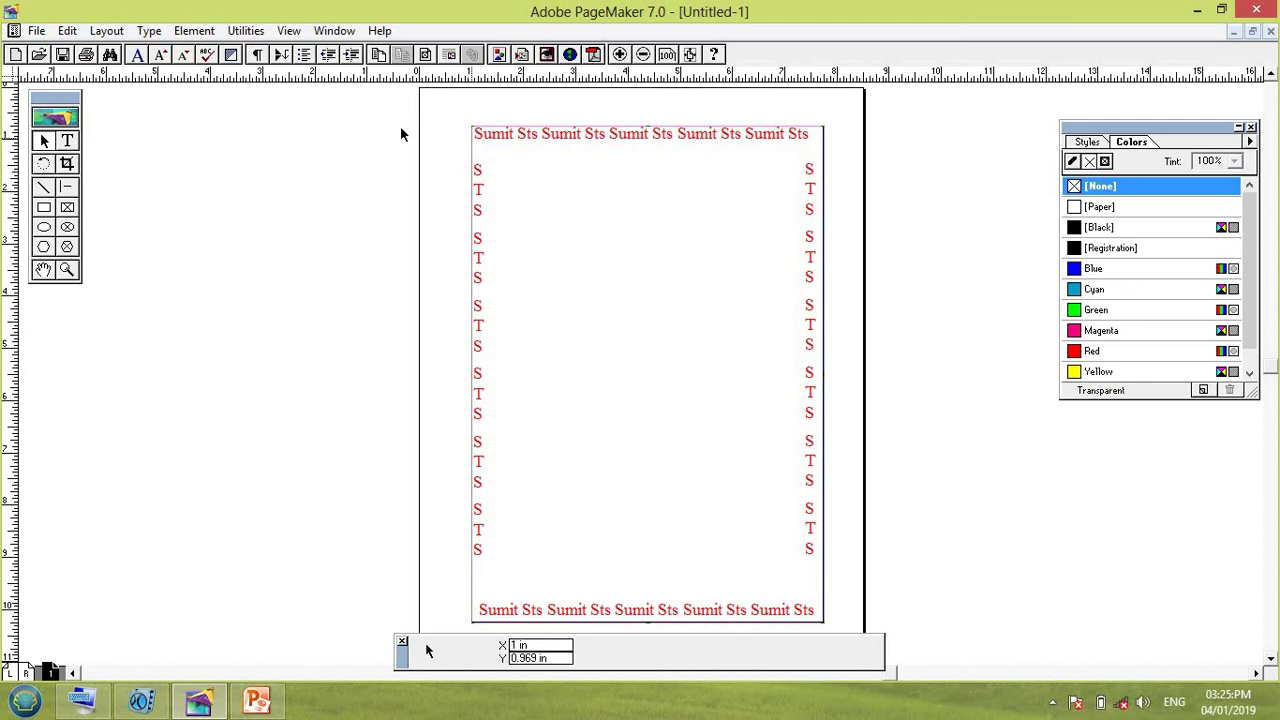
left_click(823, 136)
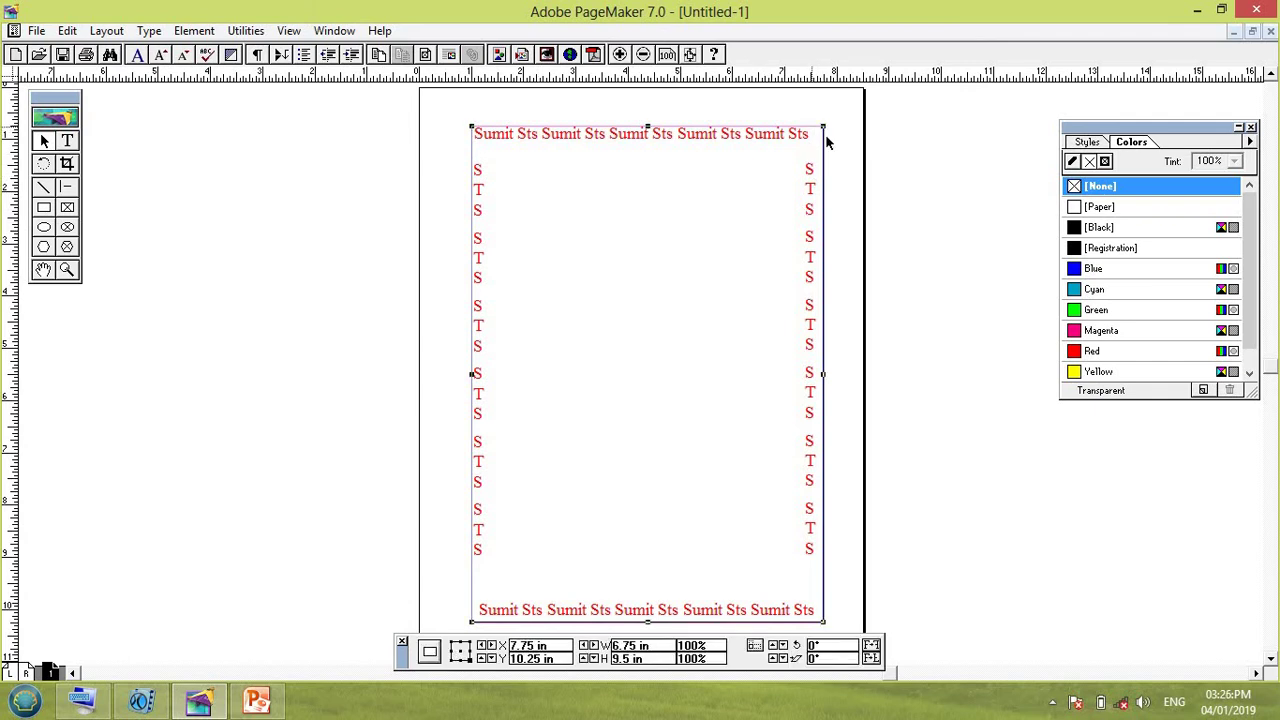
left_click(1106, 372)
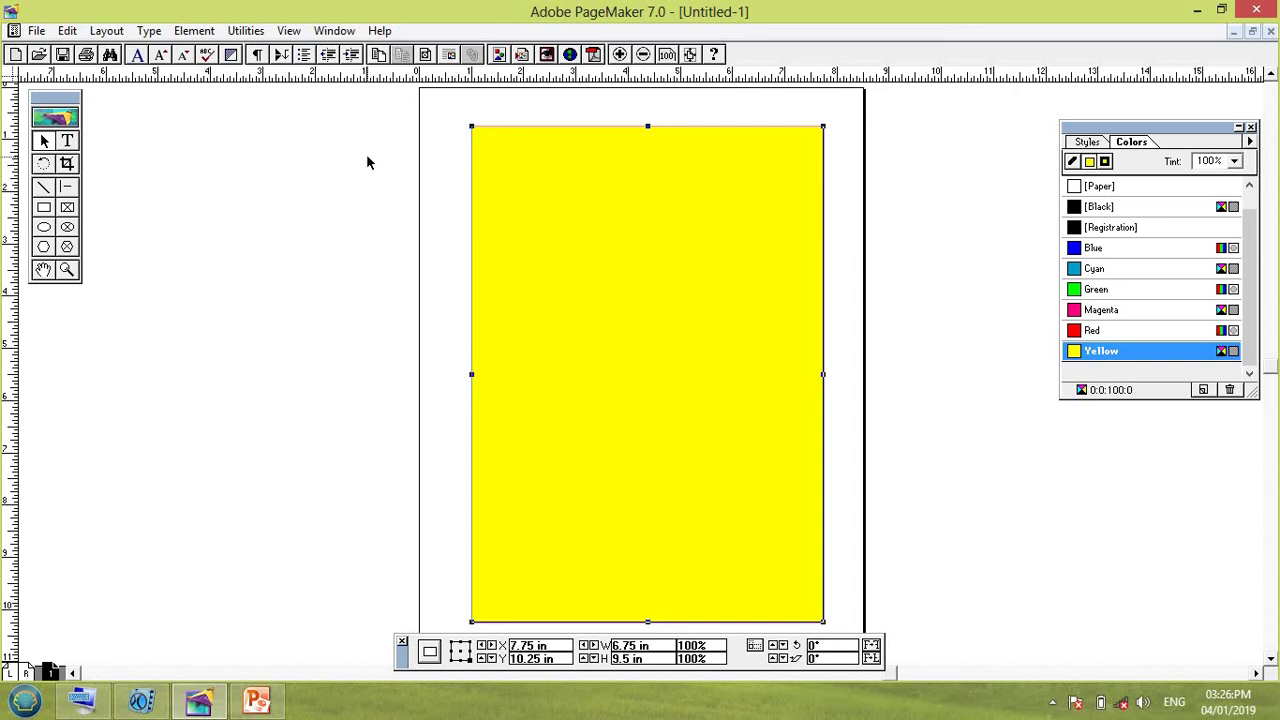
Send the yellow rectangle to the back, behind the border text.
left_click(186, 32)
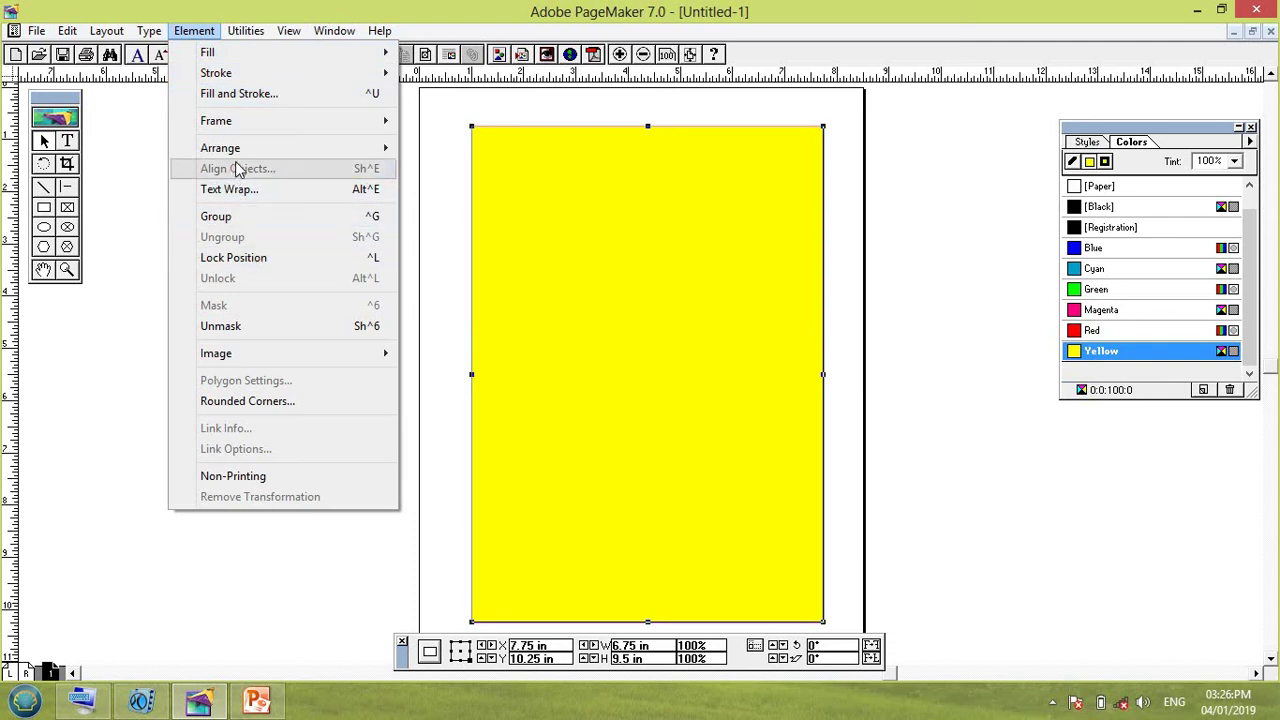
mouse_move(247, 157)
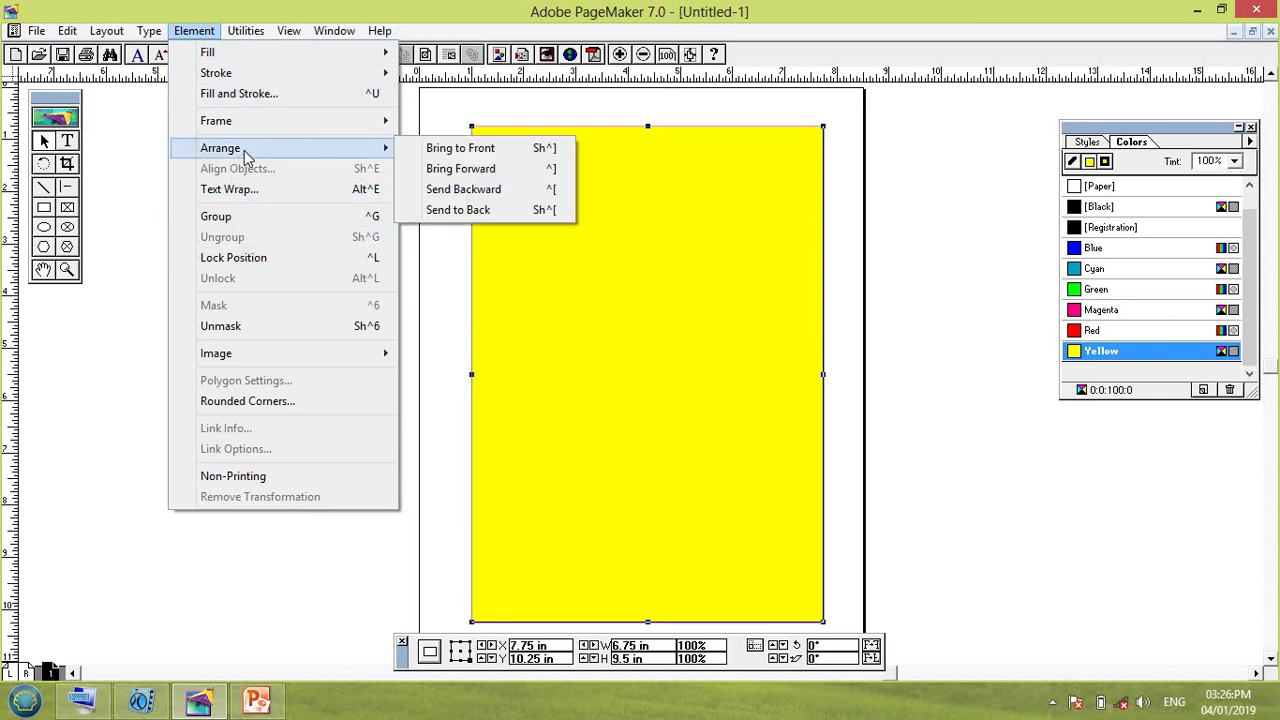
left_click(487, 214)
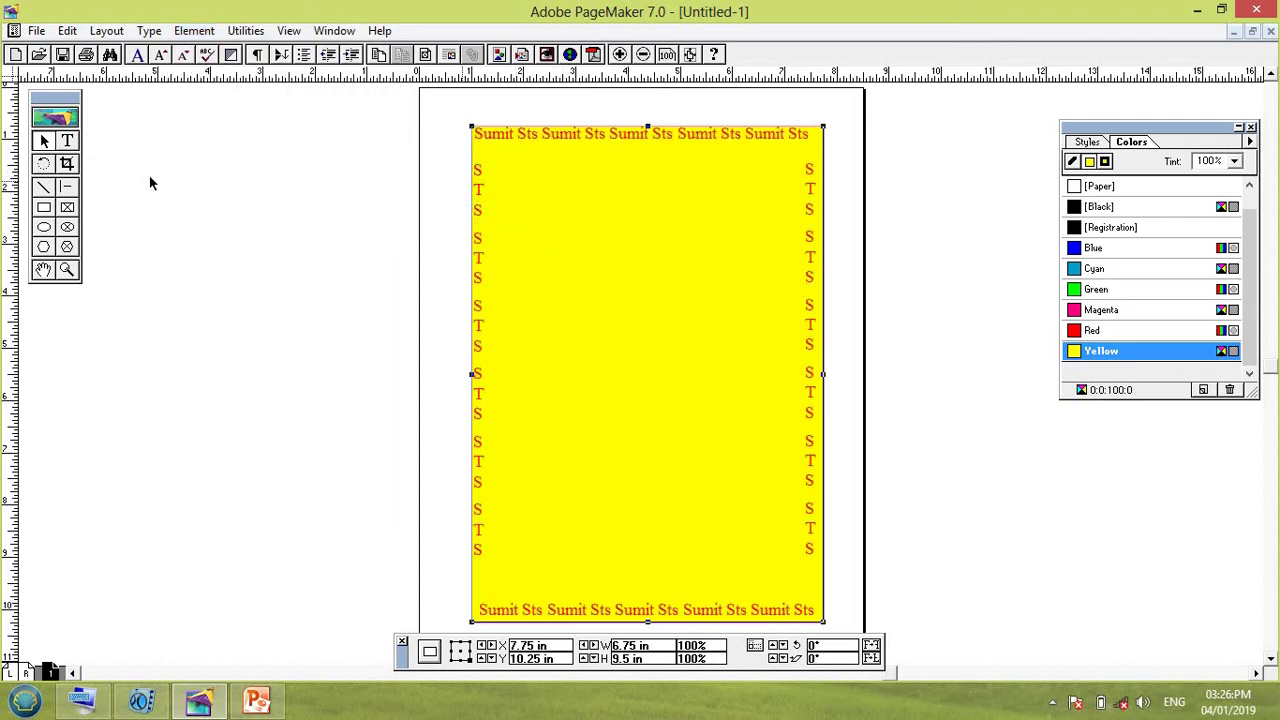
Draw a rectangle about 5.86 in wide and 8.63 in high just inside the border text and fill it with [Paper].
left_click(44, 209)
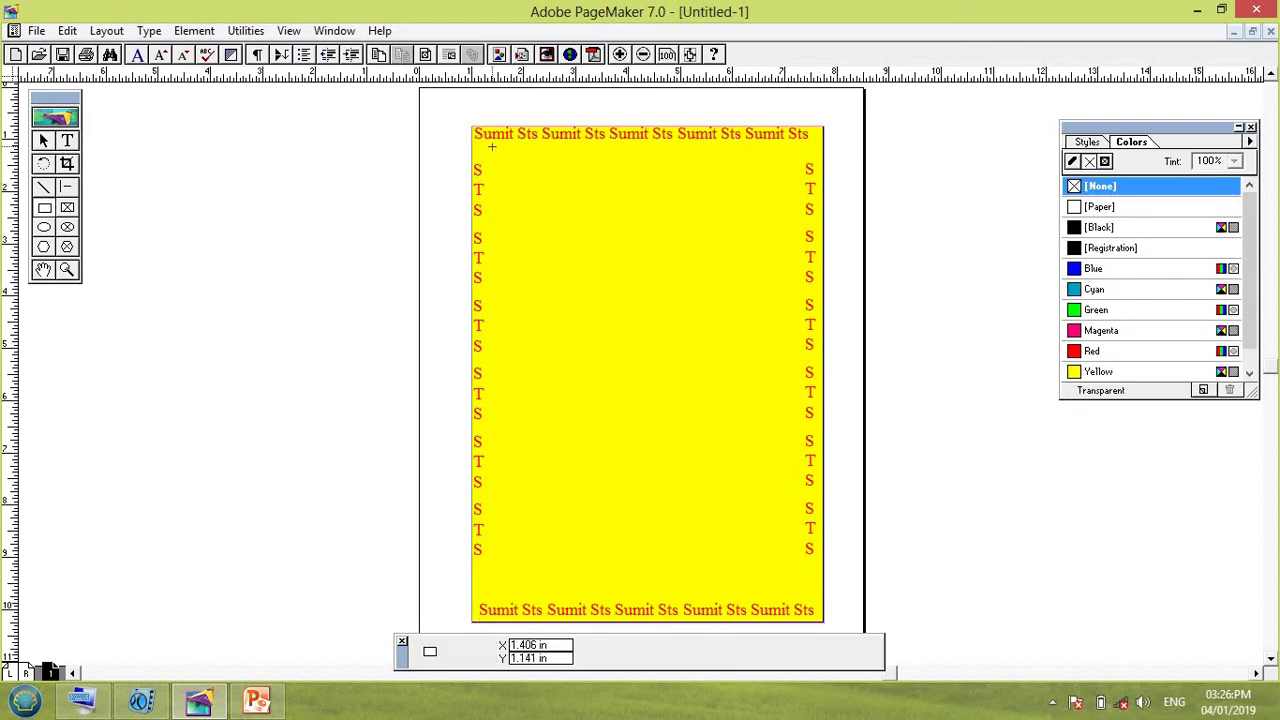
mouse_move(492, 146)
left_mouse_down()
mouse_move(591, 289)
mouse_move(623, 377)
mouse_move(756, 527)
mouse_move(798, 597)
left_mouse_up()
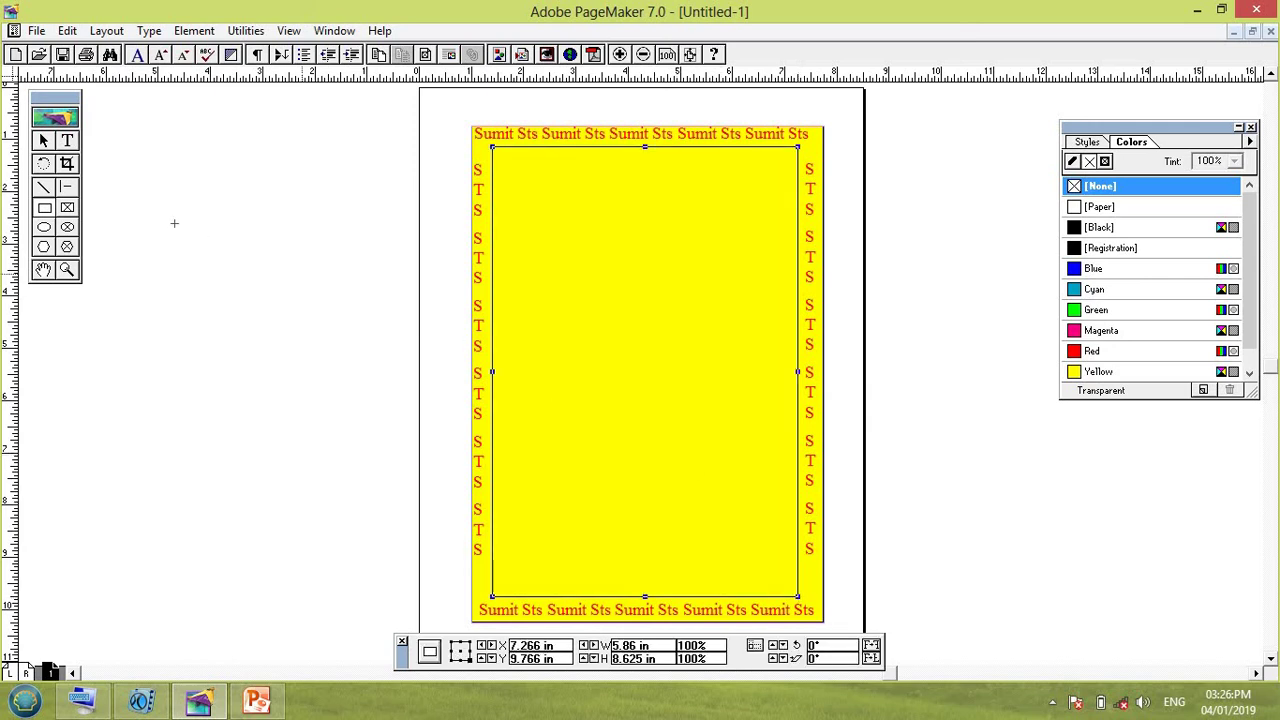
left_click(44, 140)
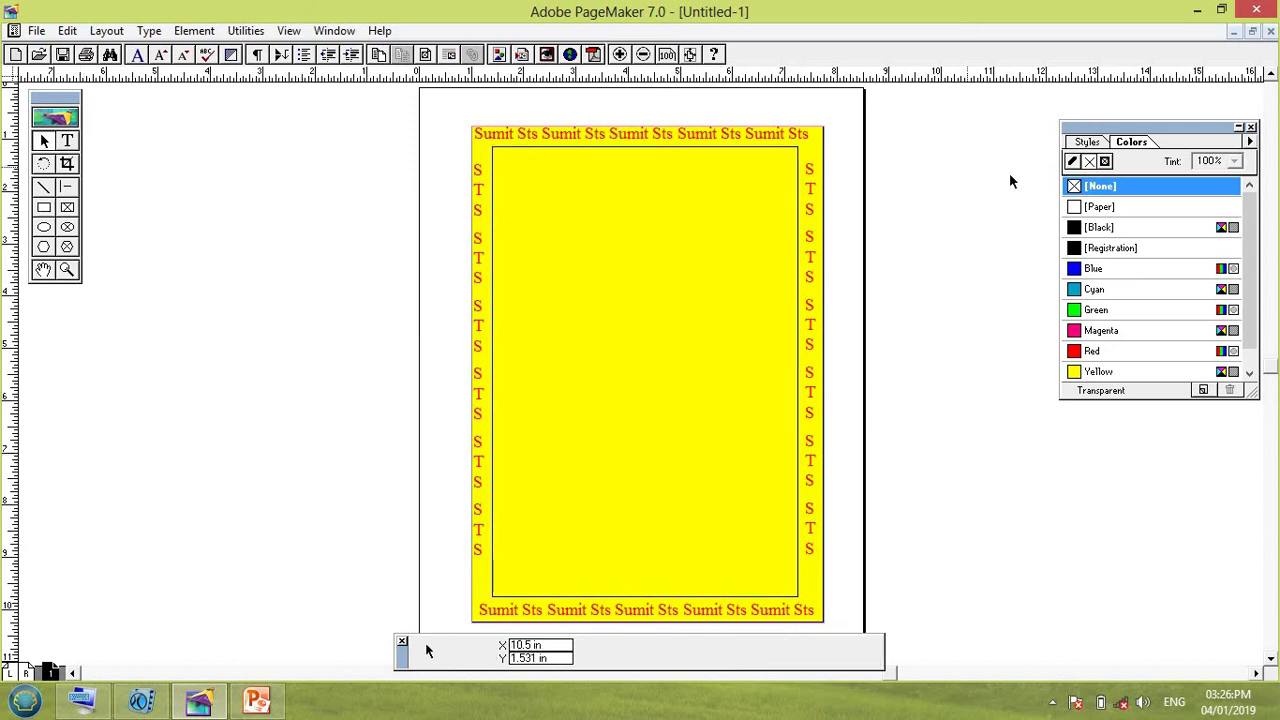
left_click(1082, 206)
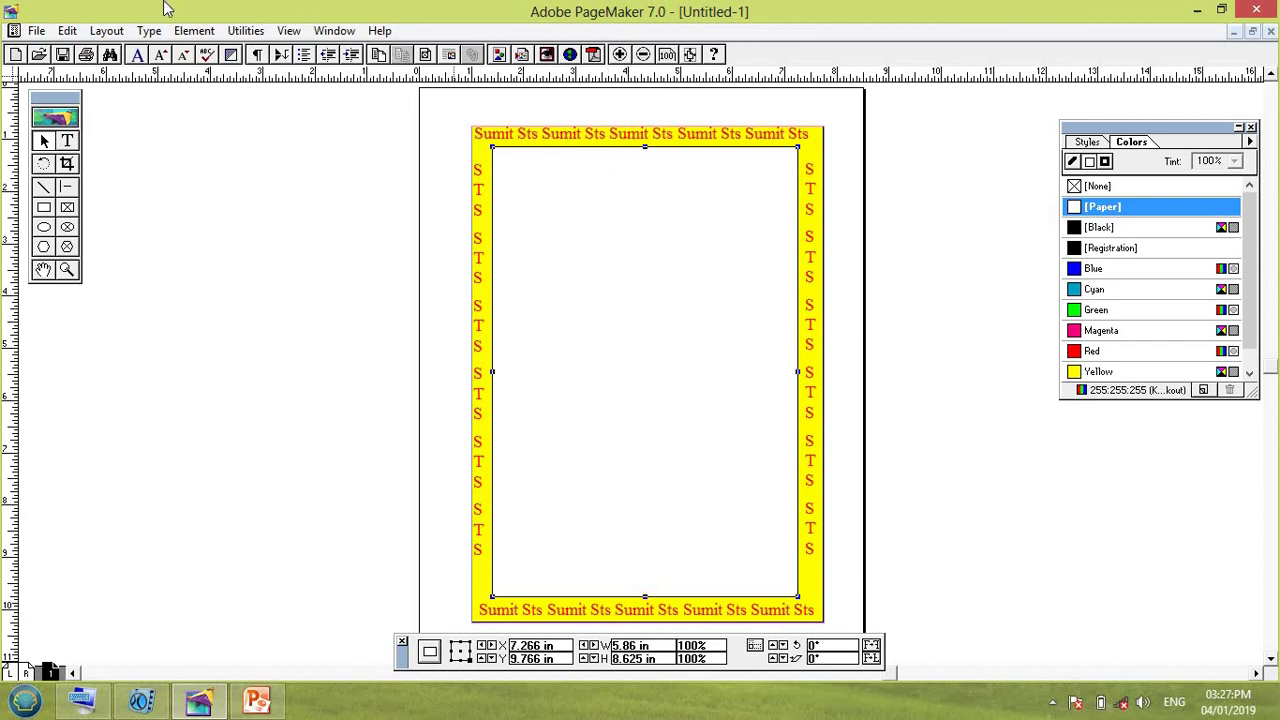
Set the inner white rectangle's outline to a solid 4pt stroke.
left_click(185, 34)
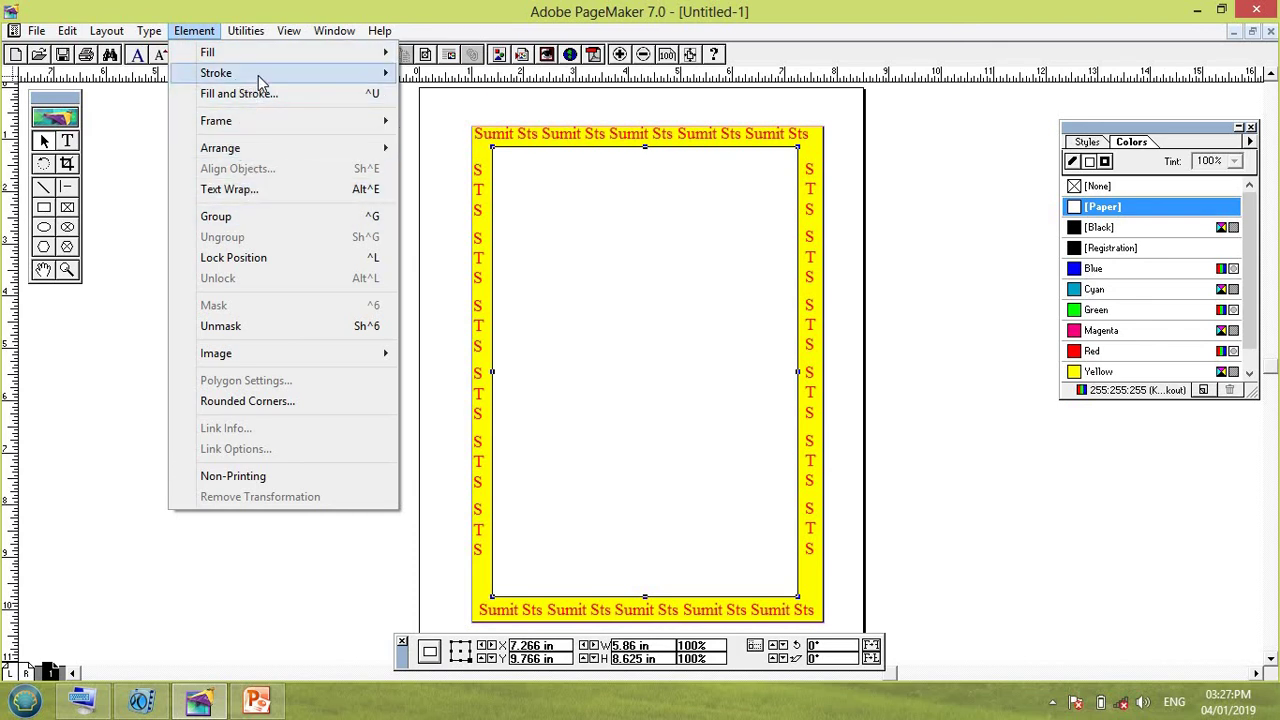
mouse_move(257, 76)
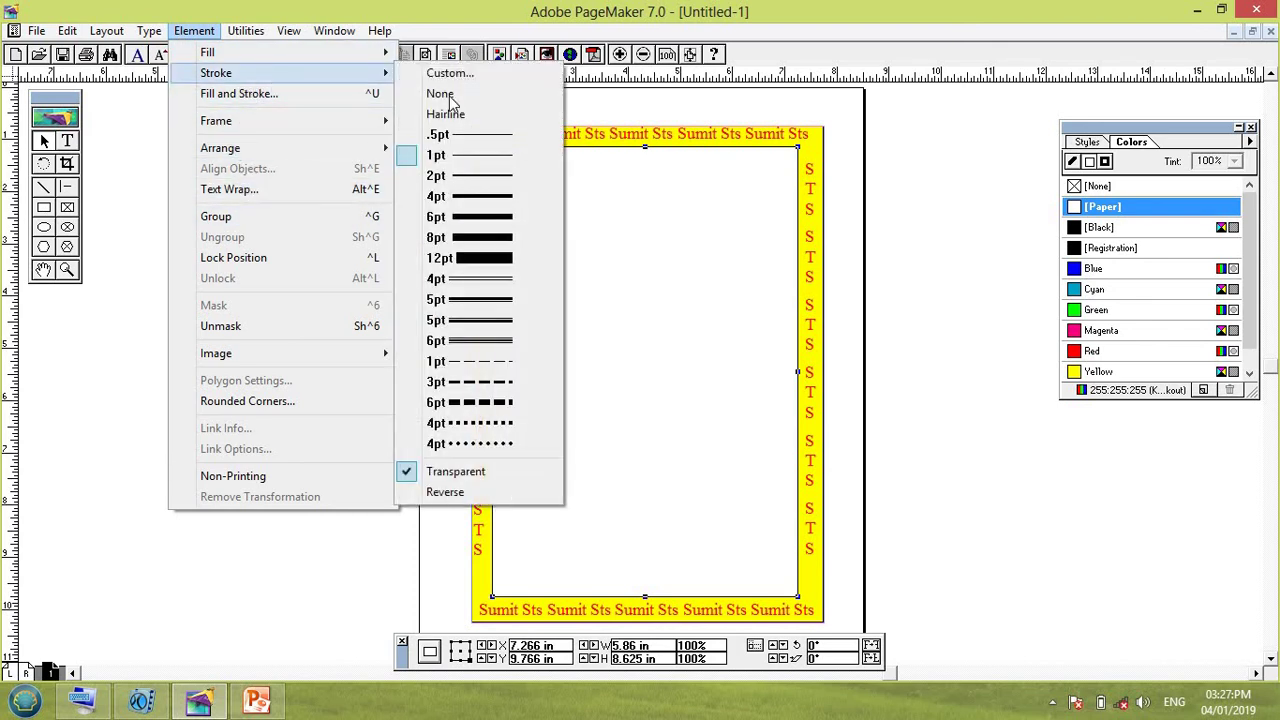
left_click(485, 204)
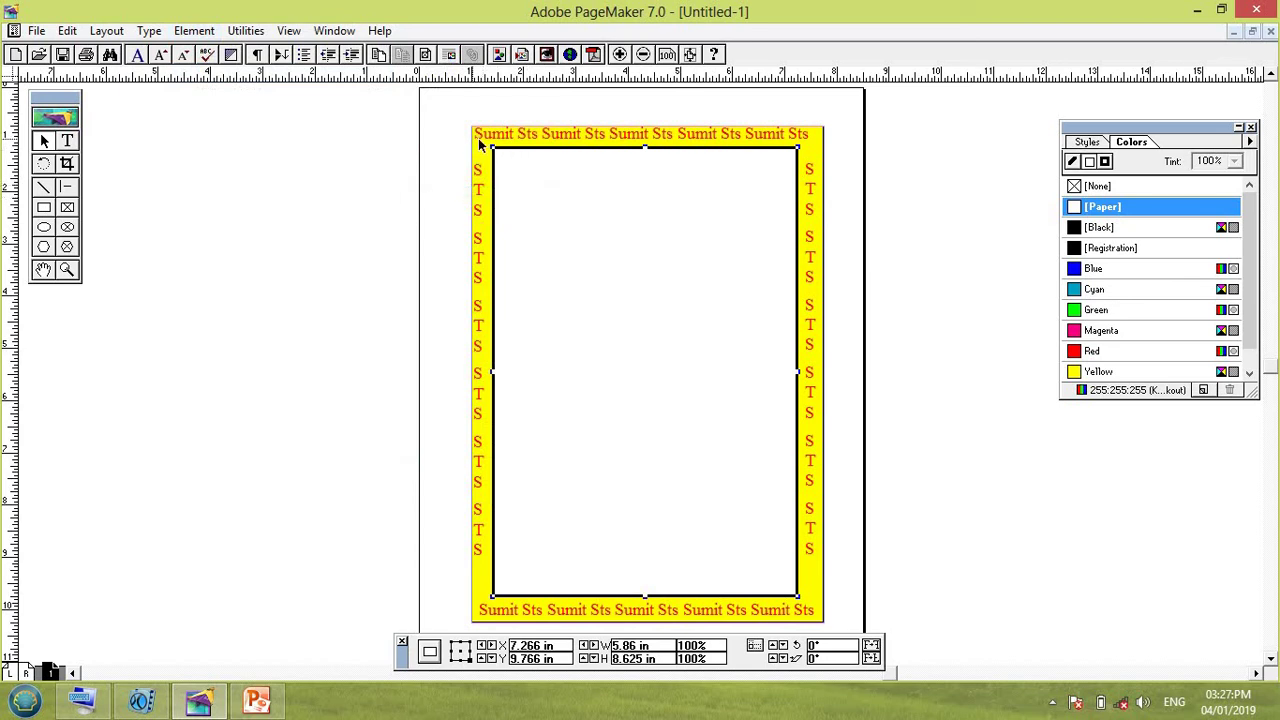
Set the outer yellow rectangle's outline to a solid 2pt stroke.
left_click(476, 148)
left_click(196, 31)
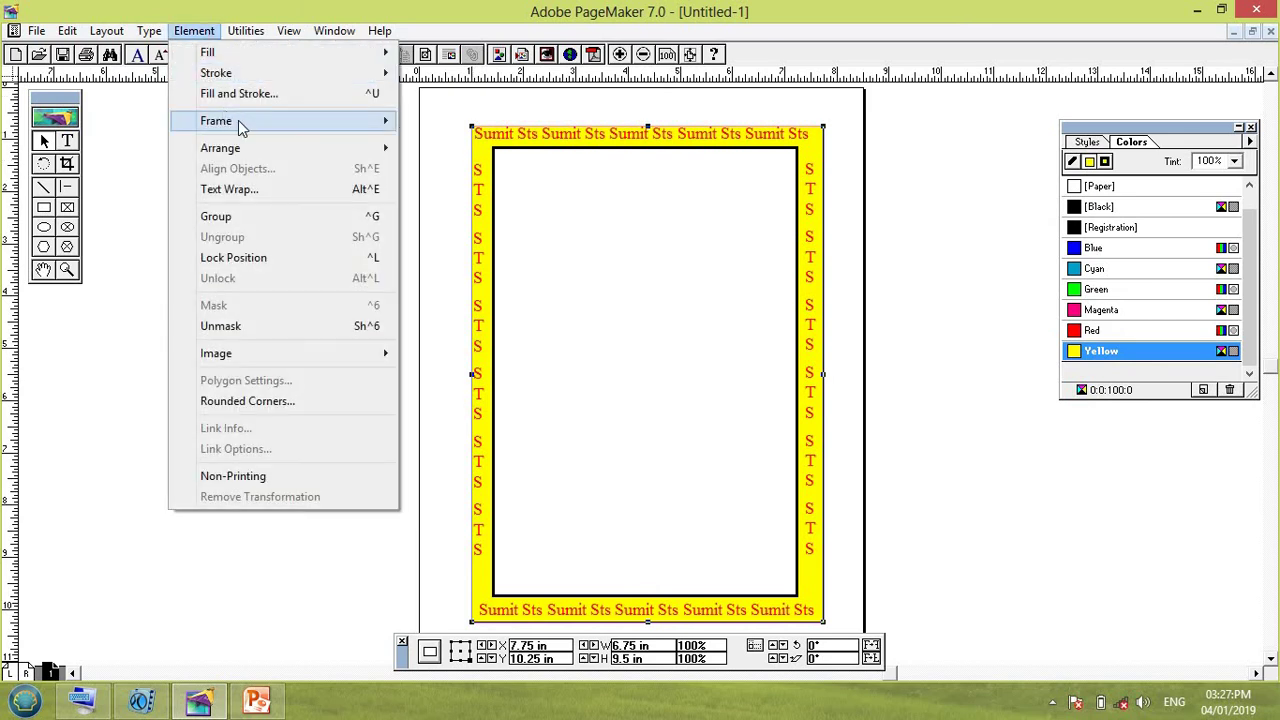
mouse_move(253, 75)
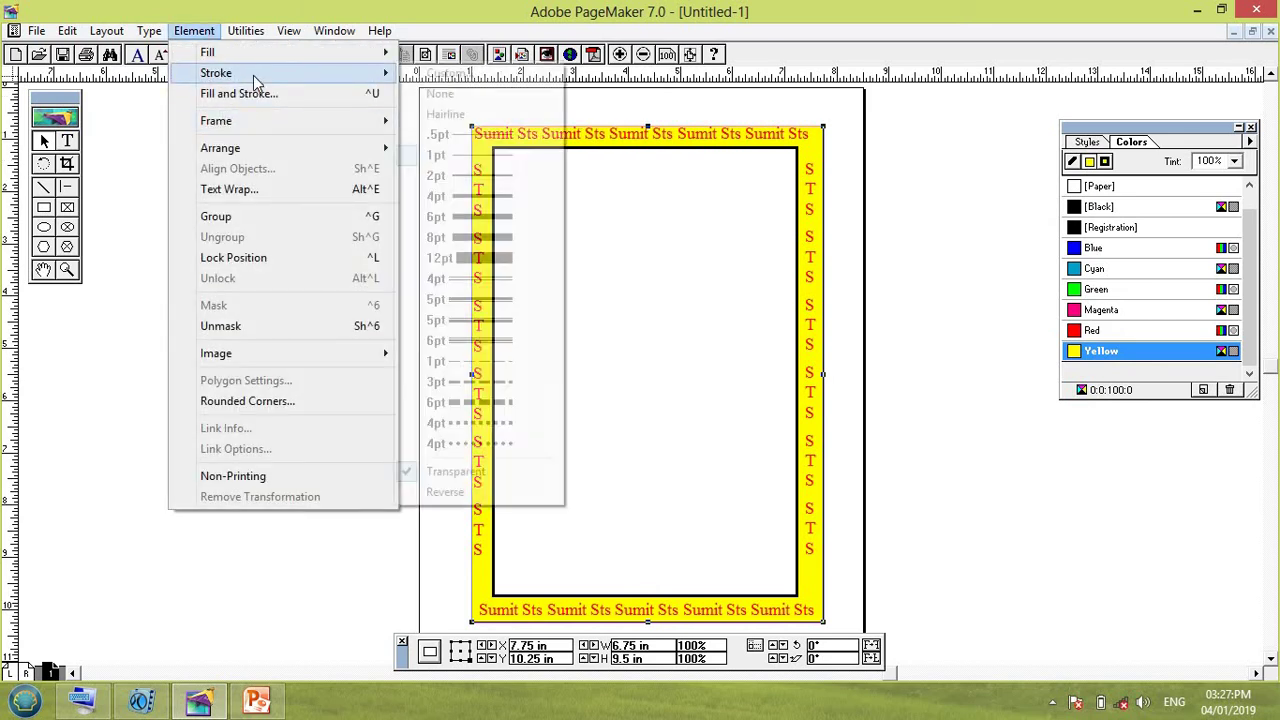
left_click(478, 186)
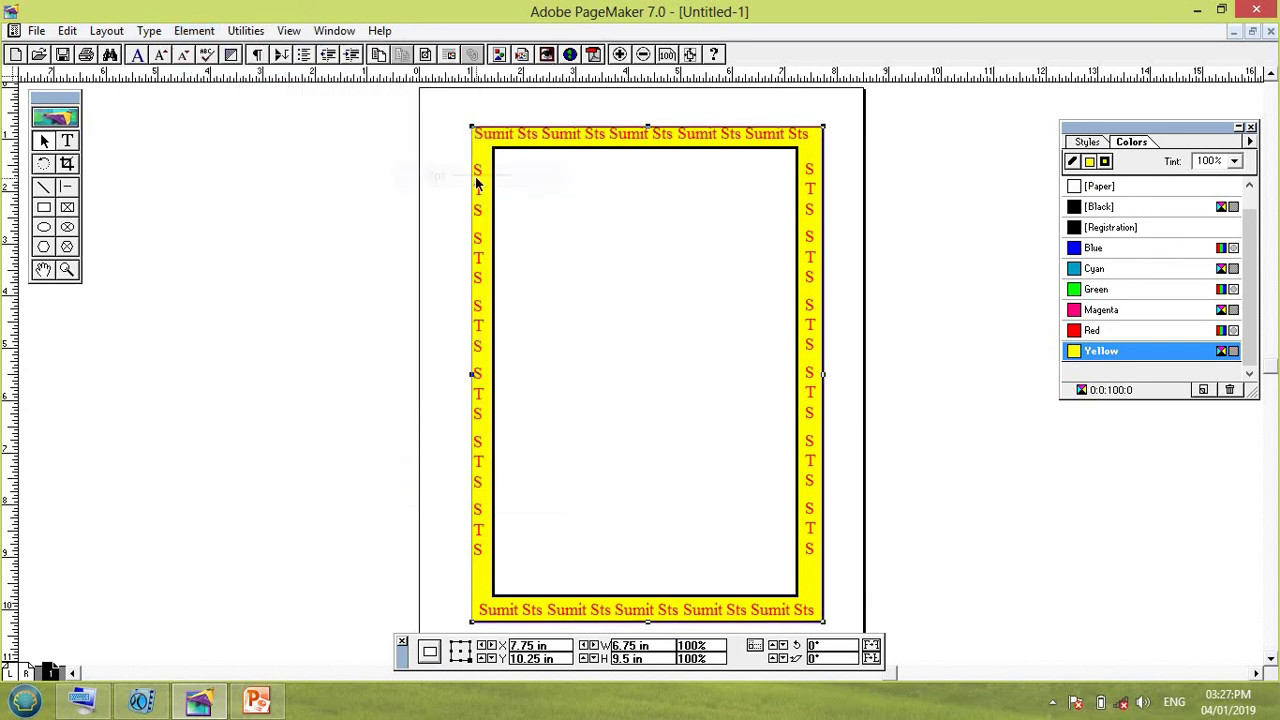
Set the outer yellow rectangle's outline to a solid 4pt stroke.
left_click(218, 33)
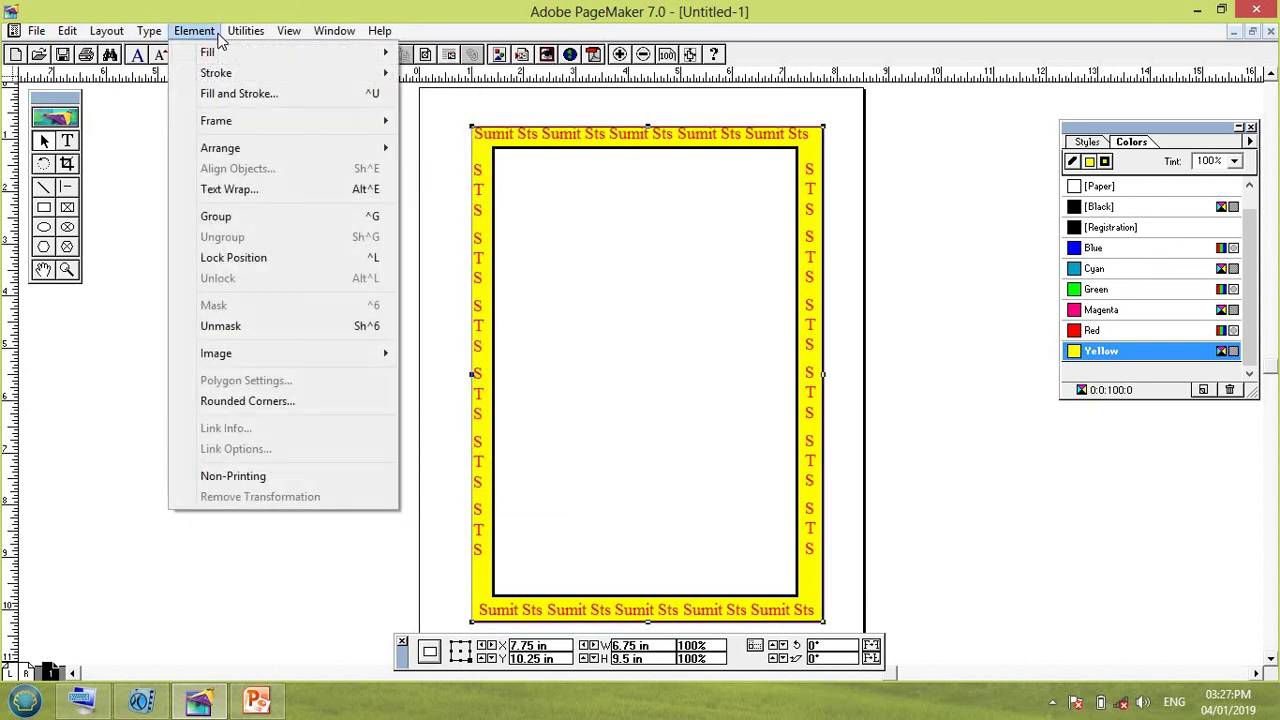
mouse_move(234, 73)
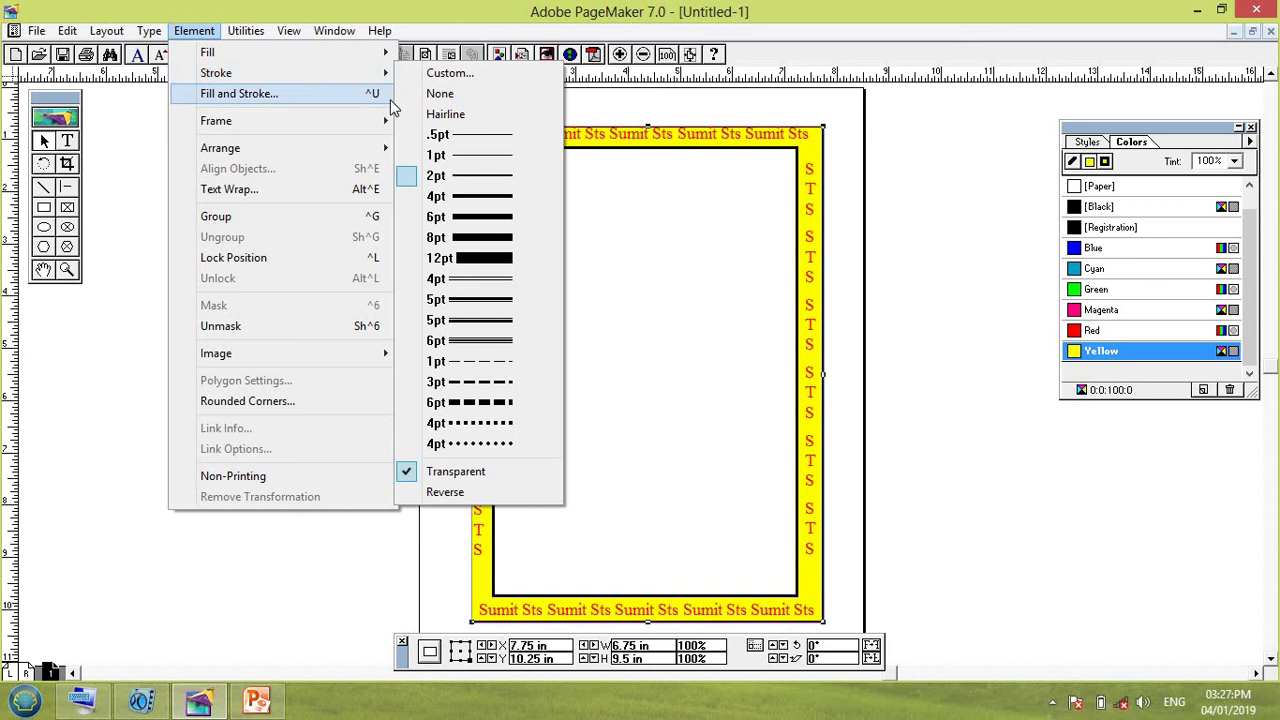
left_click(470, 197)
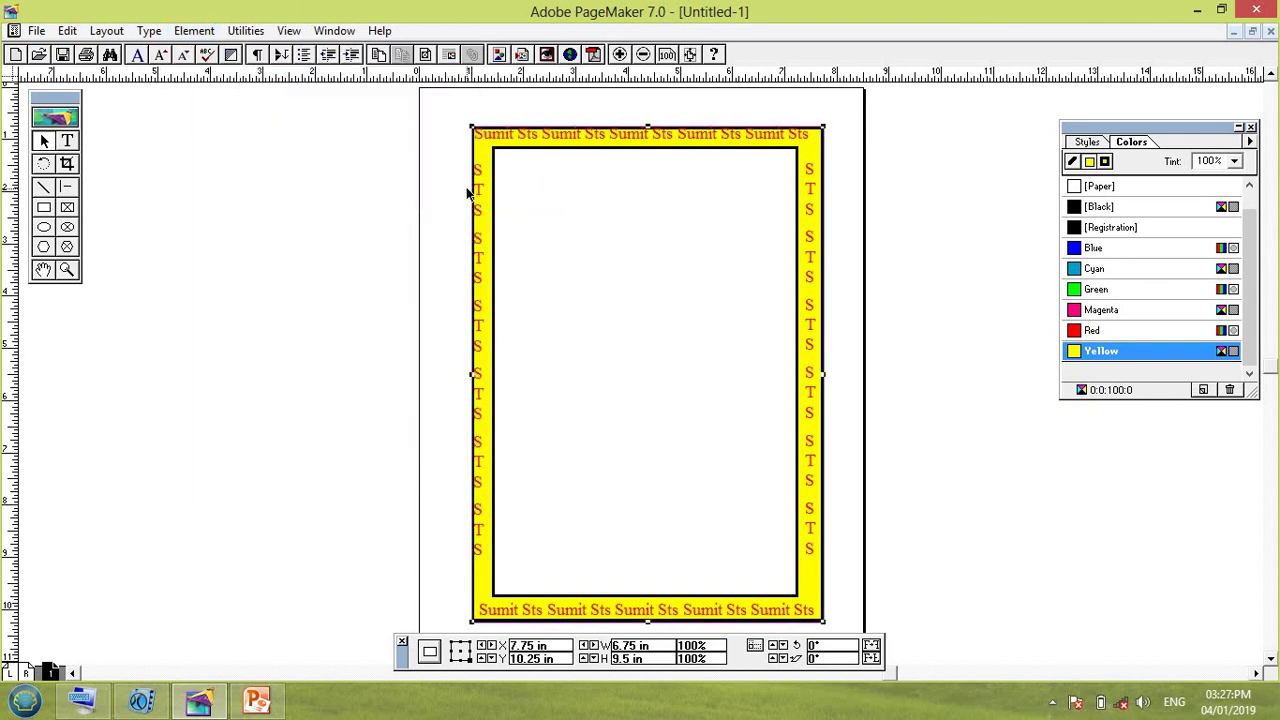
left_click(556, 190)
Nudge the top border text down about 0.05 in and right about 0.02 in within the yellow band.
left_click(558, 141)
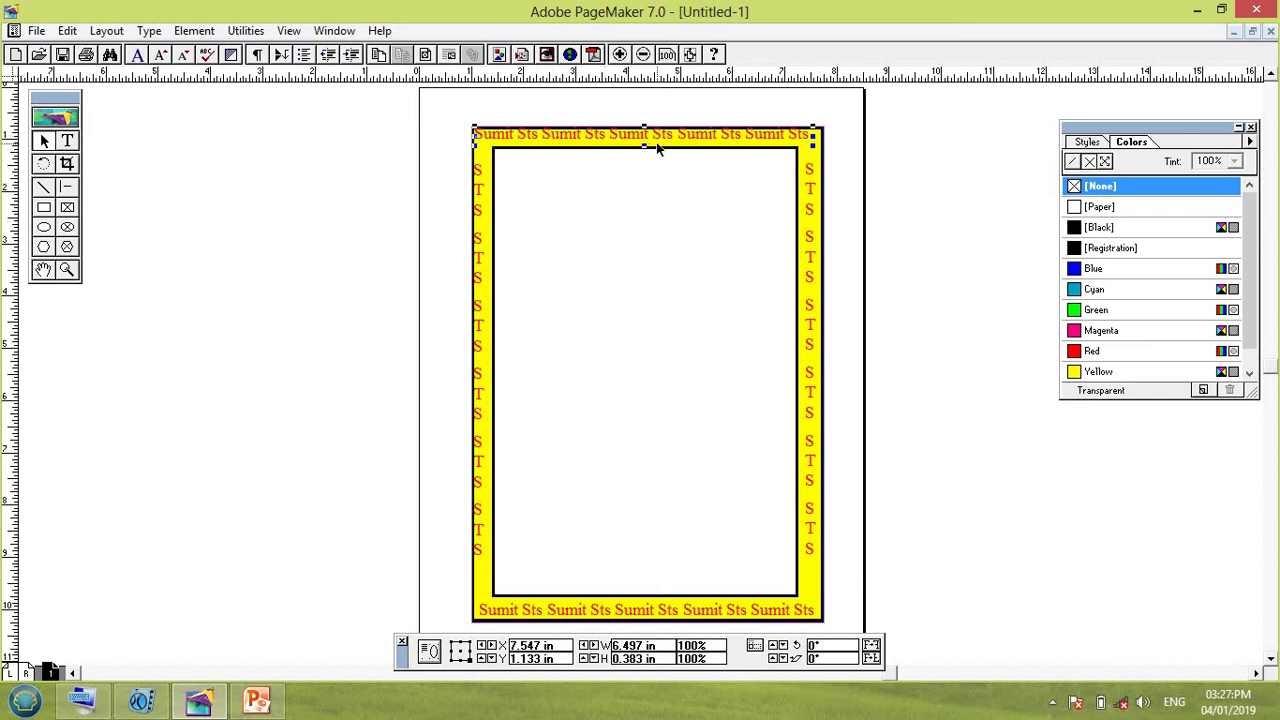
key("Down")
key("Down")
key("Down")
key("Down")
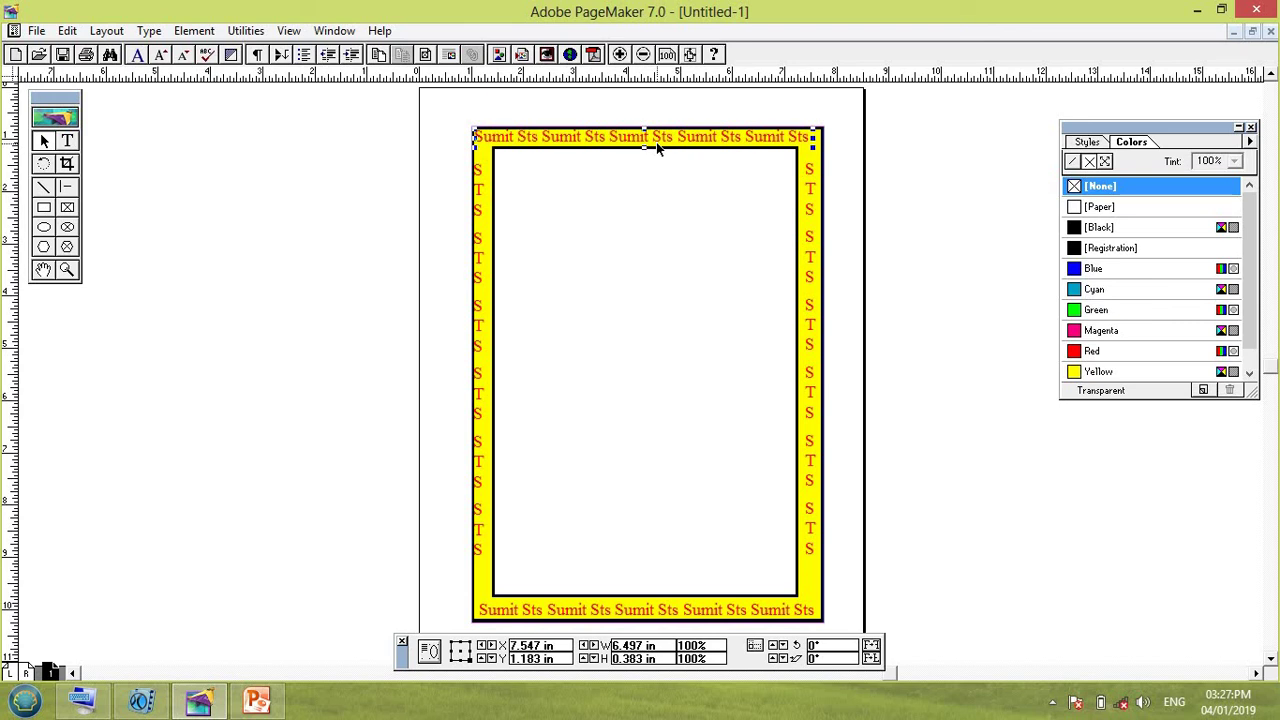
key("Right")
key("Right")
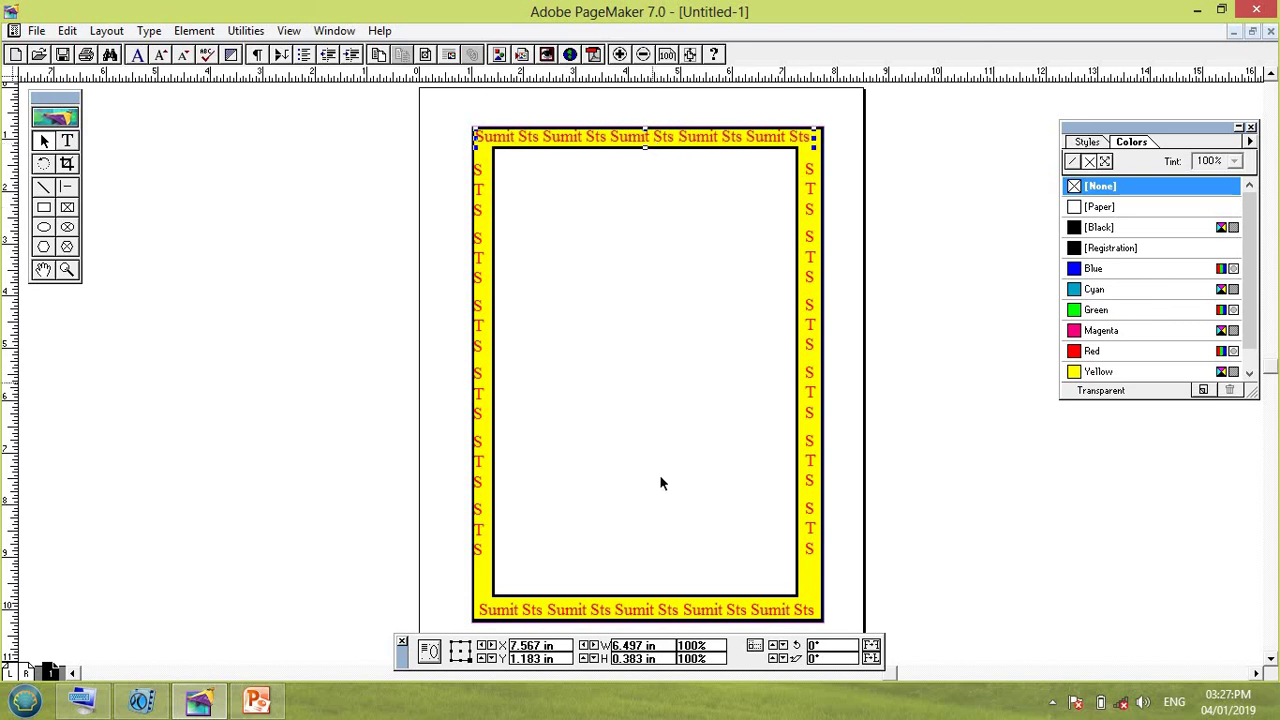
Nudge the bottom border text up slightly within the yellow band, to a Y position of 10.2 in.
left_click(649, 612)
key("Up")
key("Up")
key("Up")
key("Up")
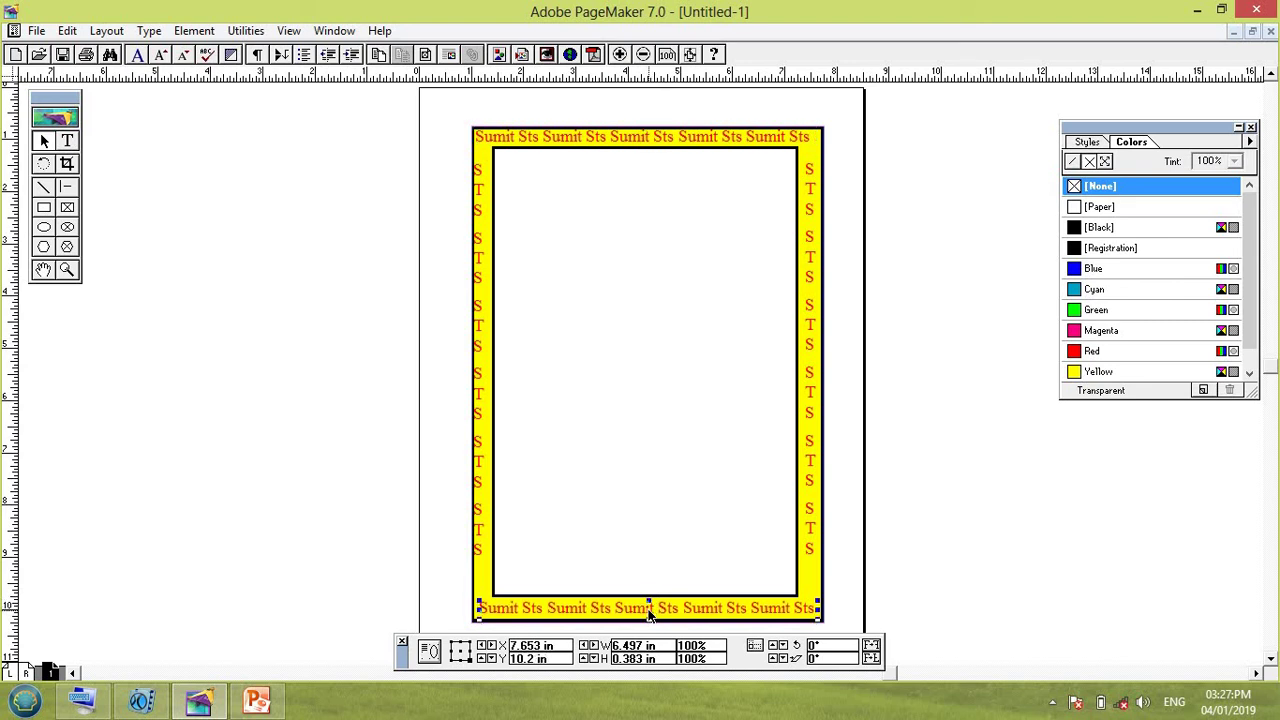
Nudge the left column of border text slightly right, away from the outer outline, to an X position of 1.482 in.
left_click(479, 330)
key("Right")
key("Right")
key("Right")
key("Right")
key("Right")
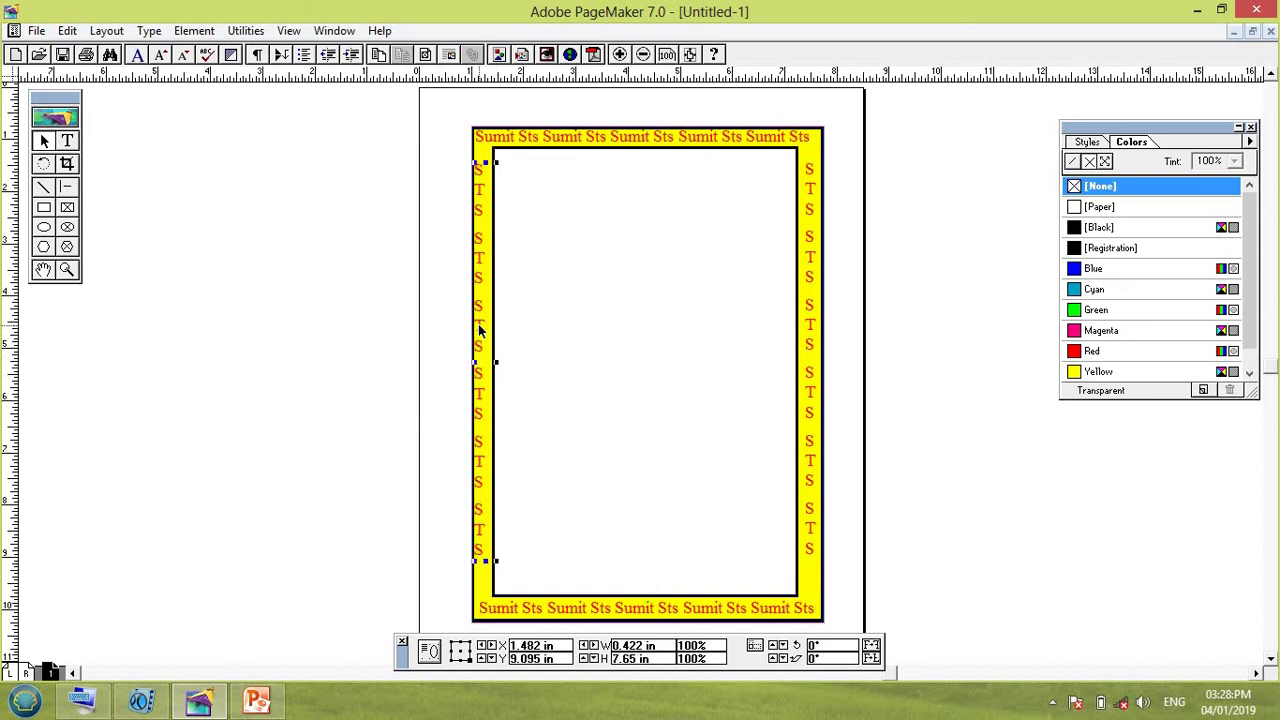